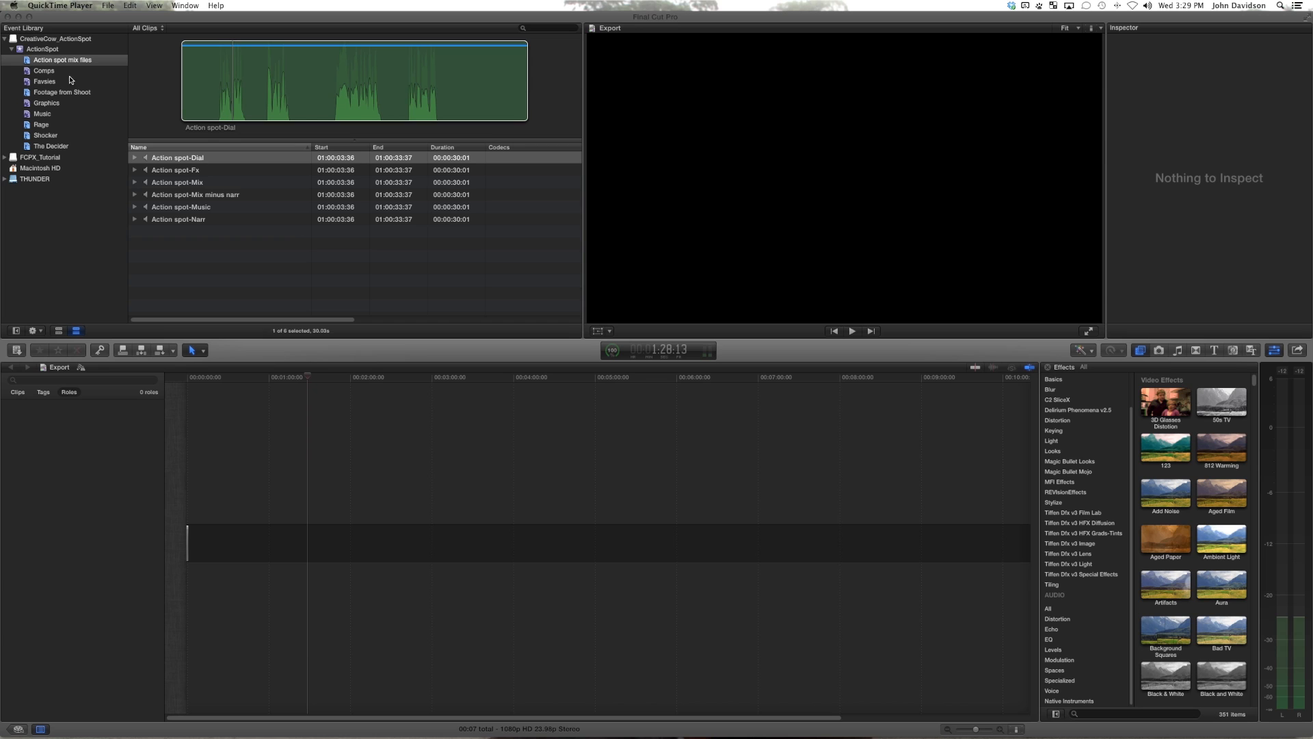
Step: Duplicate the ActionNight_30_v4_unmixedVO_FinalGFX clip in the Comps collection and rename the copy ActionNight_30_v5_FinalSpot_FridayVersion
{"action": "left_click", "coordinate": [72, 71]}
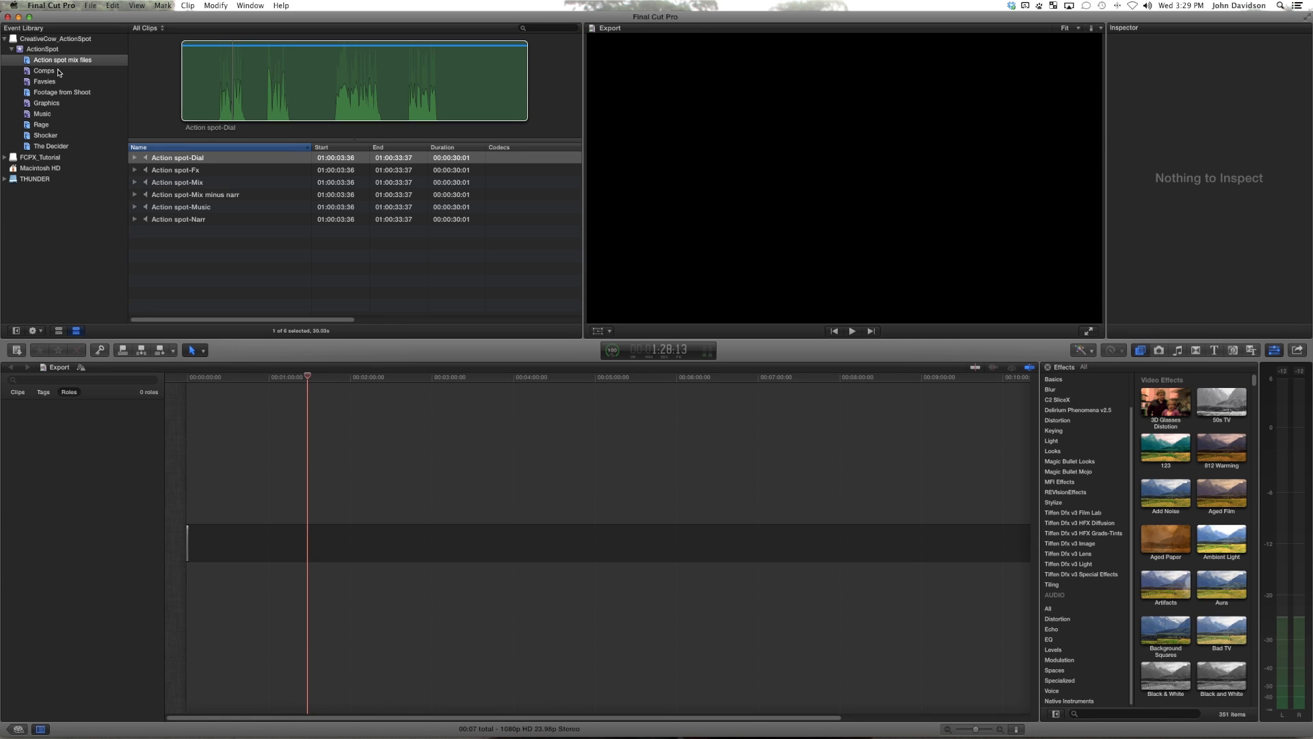
{"action": "left_click", "coordinate": [59, 71]}
{"action": "left_click", "coordinate": [207, 196]}
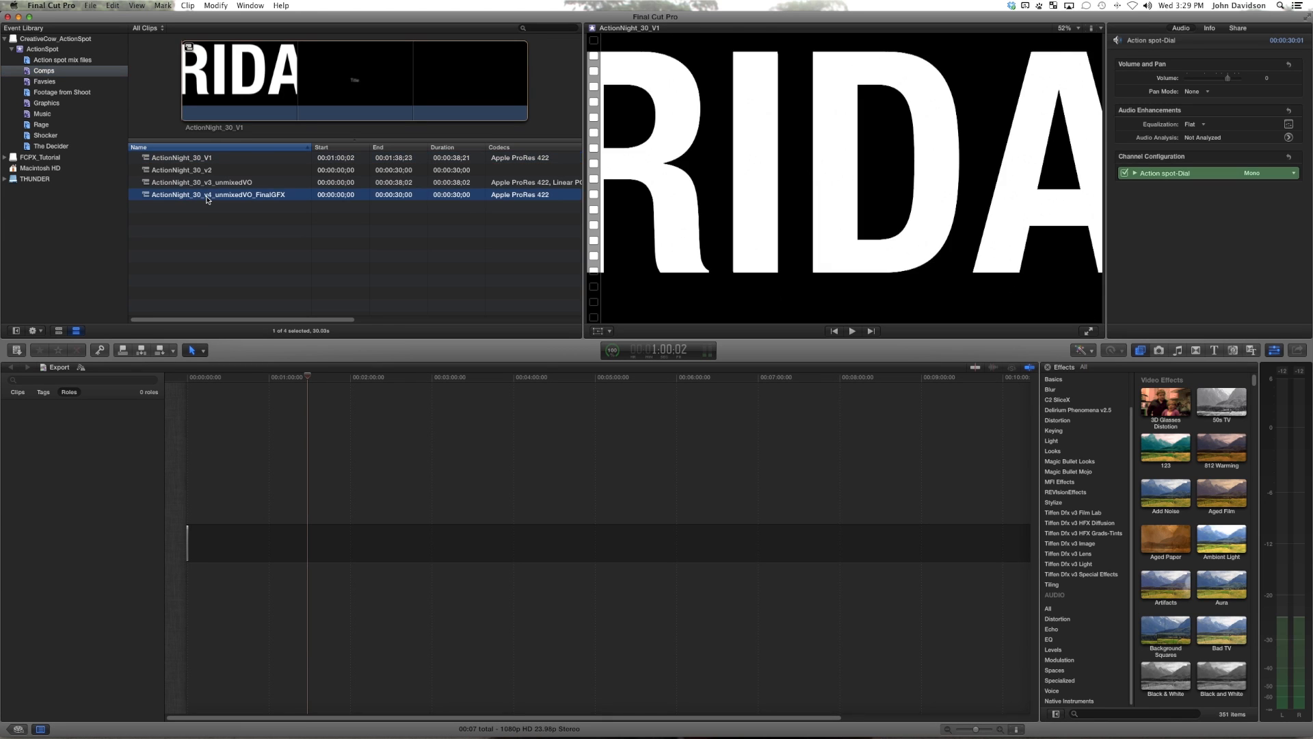
{"action": "double_click", "coordinate": [208, 198]}
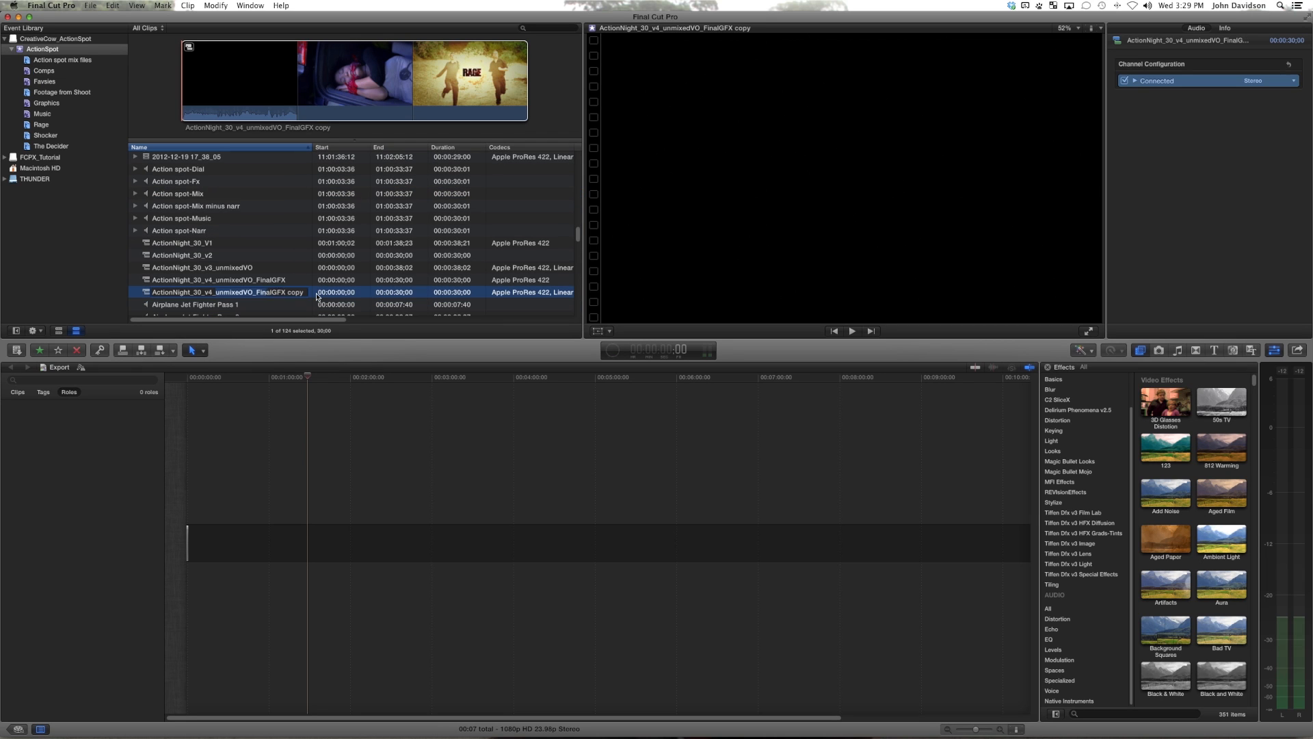
{"action": "left_click_drag", "start_coordinate": [217, 292], "coordinate": [321, 296]}
{"action": "key", "text": "BackSpace"}
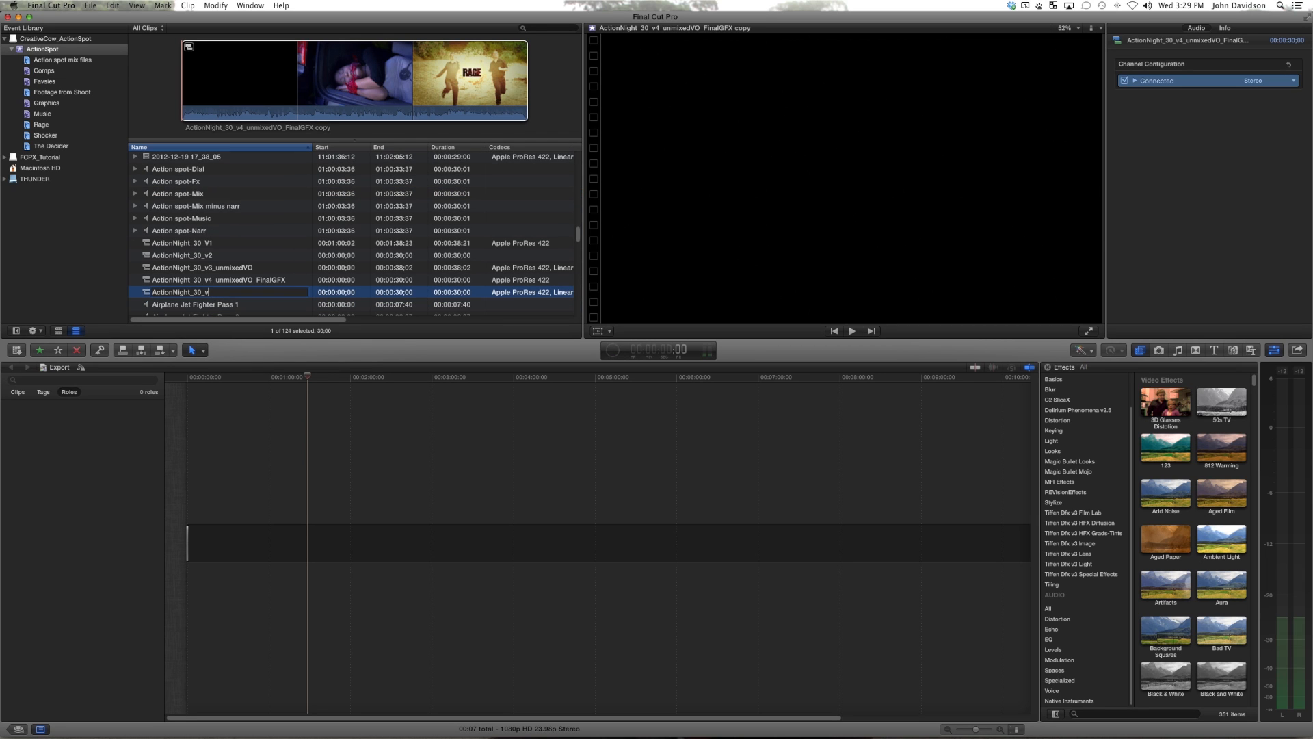
{"action": "type", "text": "FinalMix"}
{"action": "type", "text": "ersion"}
{"action": "key", "text": "Return"}
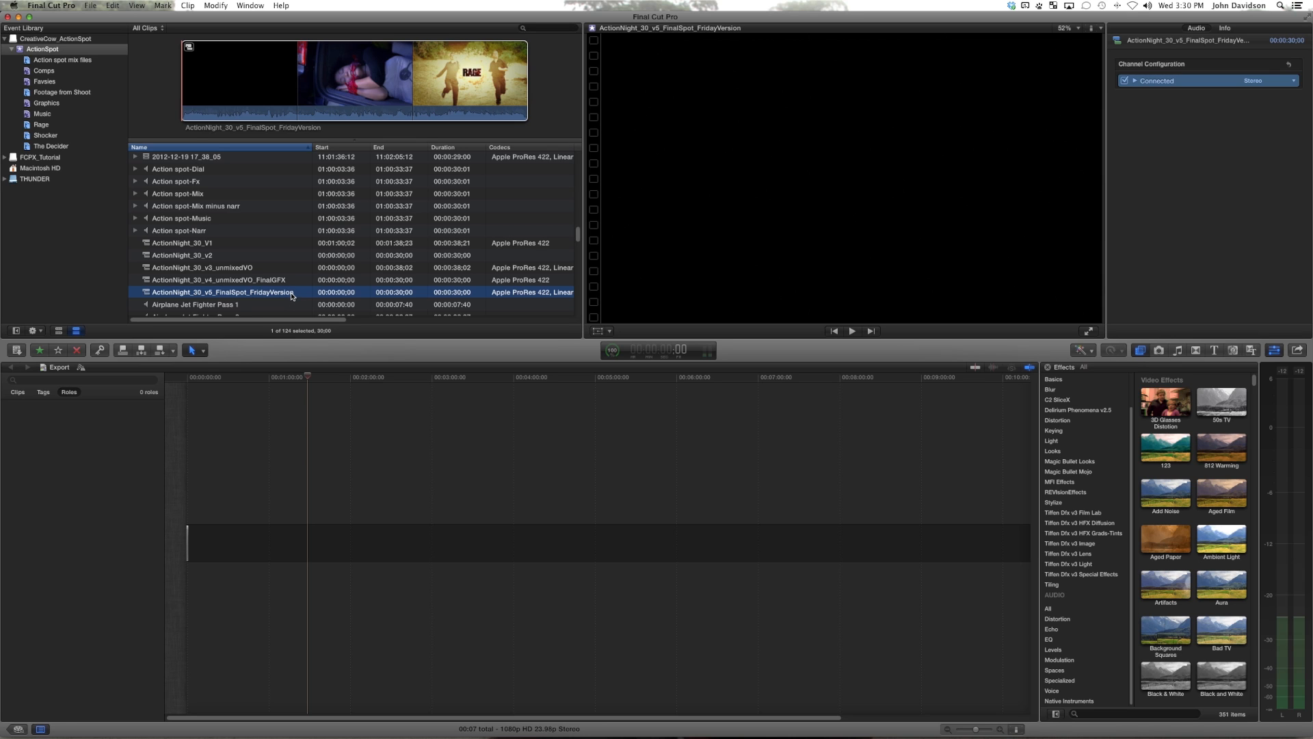
Step: Open ActionNight_30_v5_FinalSpot_FridayVersion in the timeline and detach the audio from all of its clips
{"action": "left_click", "coordinate": [81, 71]}
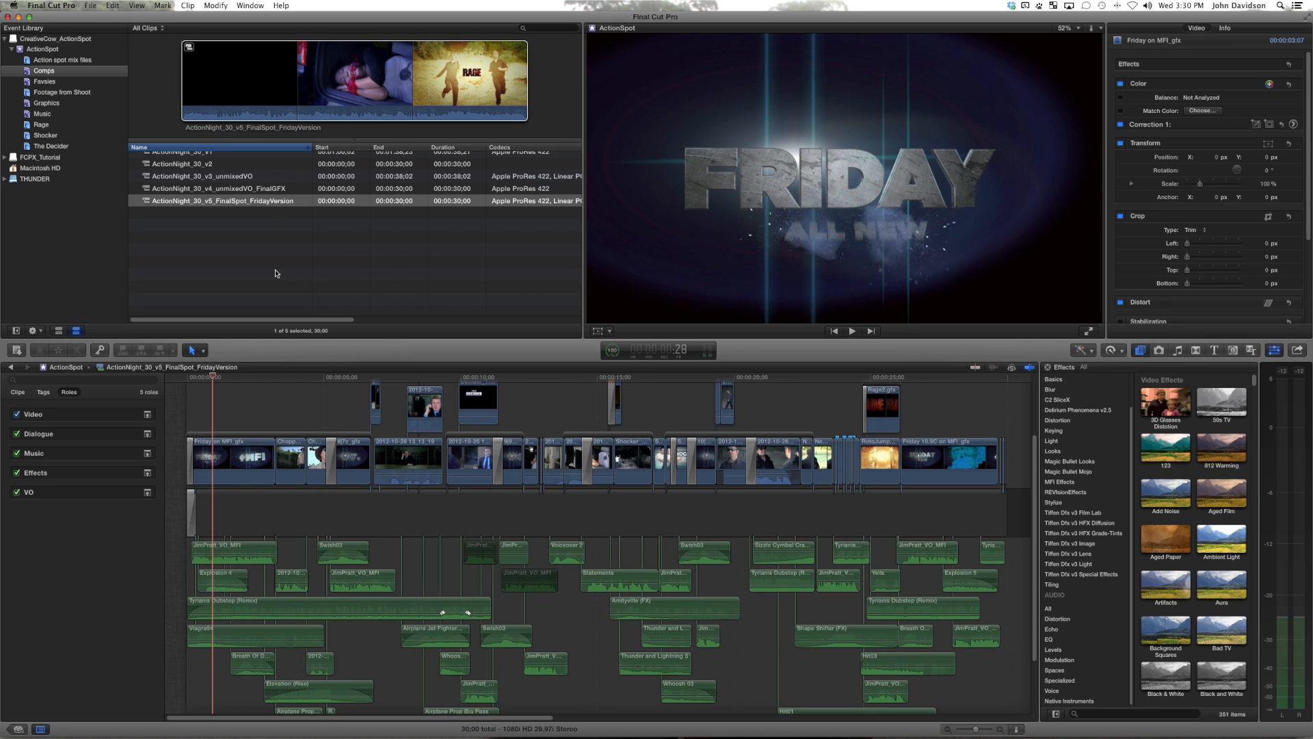
{"action": "key", "text": "super+a"}
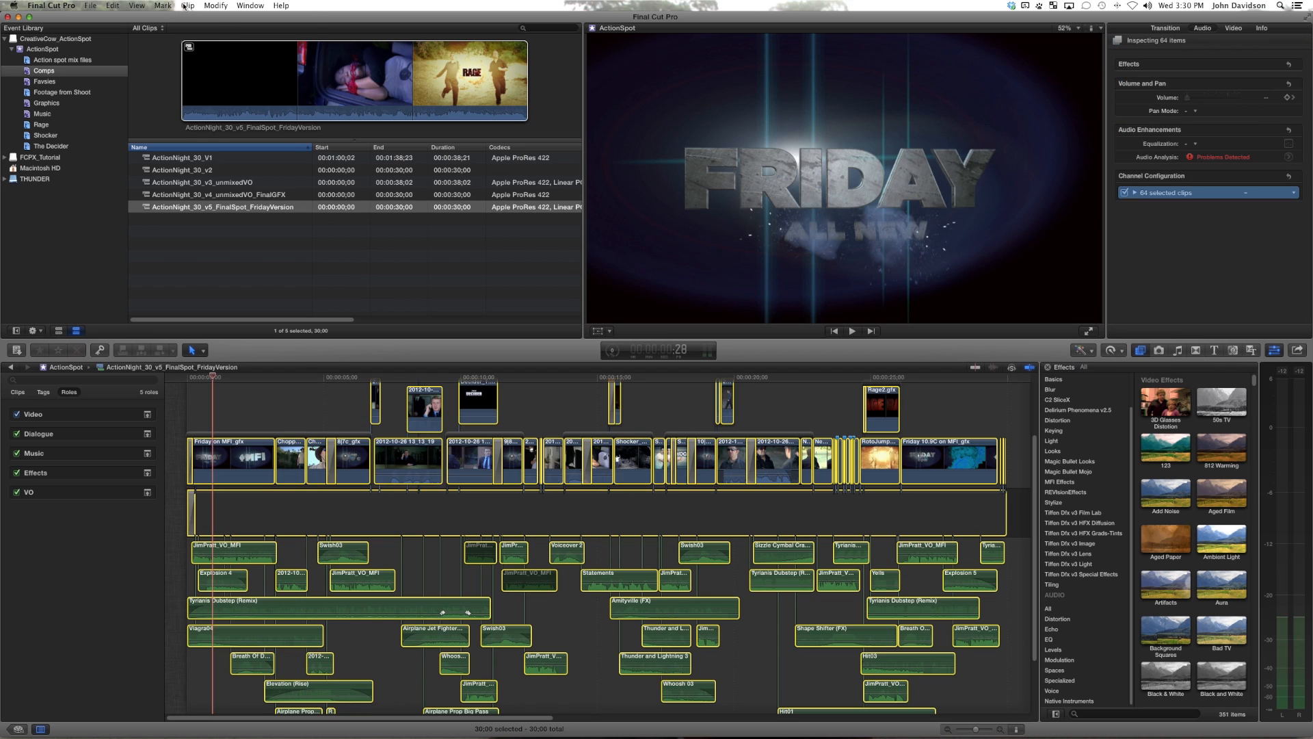
{"action": "left_click", "coordinate": [186, 5]}
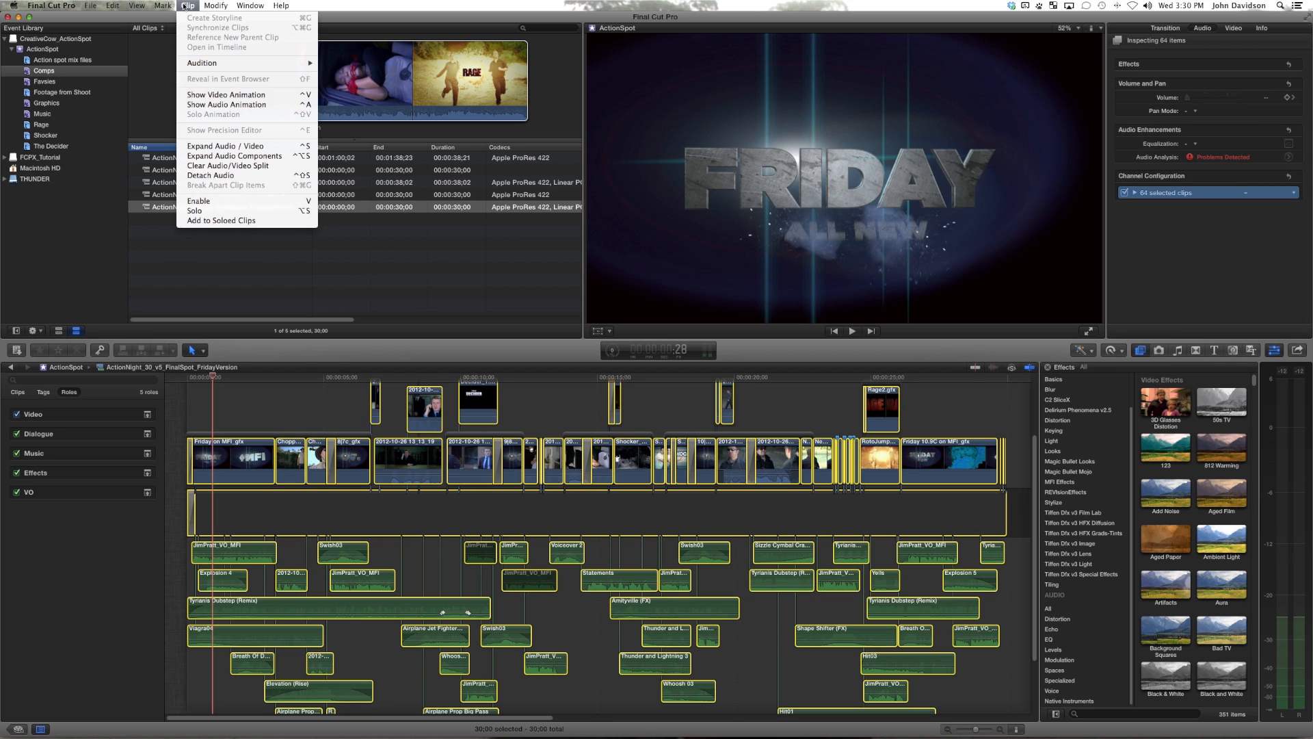
{"action": "left_click", "coordinate": [209, 176]}
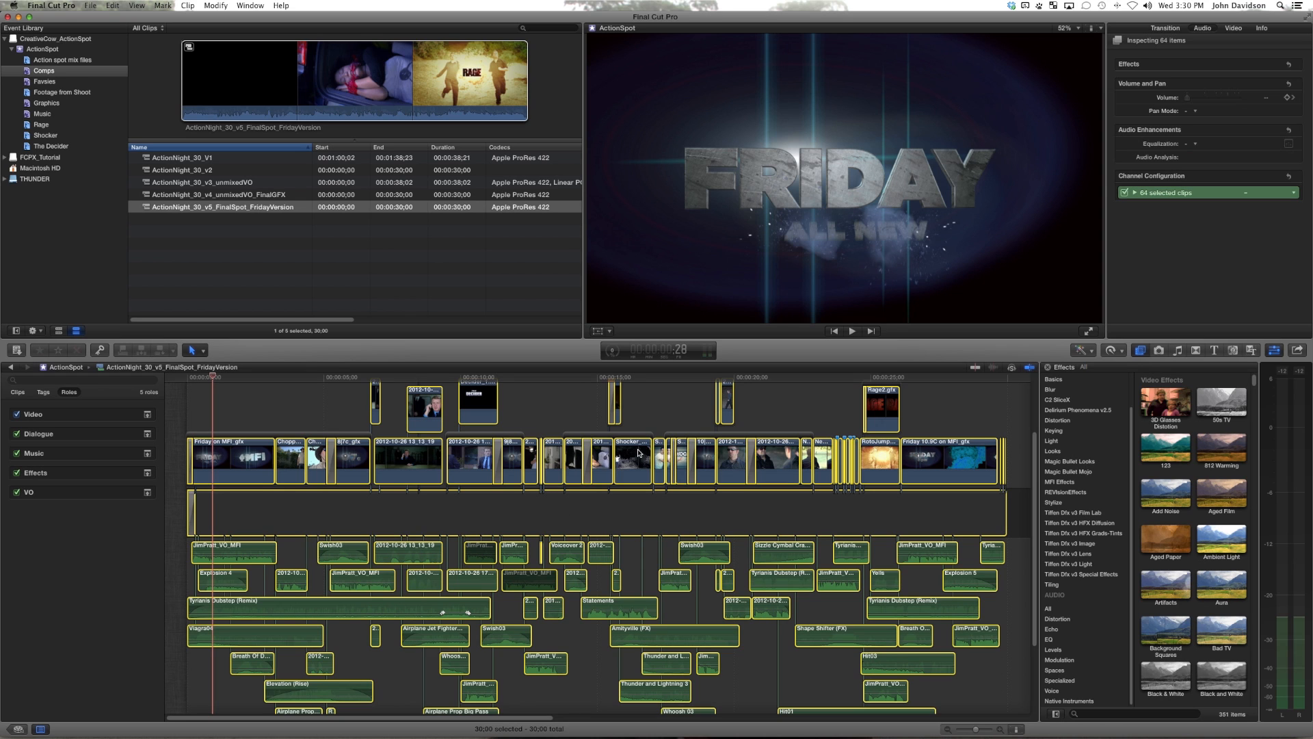
Step: Delete all the audio clips below the video in the timeline, leaving only the picture edit
{"action": "scroll", "coordinate": [544, 424], "scroll_direction": "down", "scroll_amount": 3}
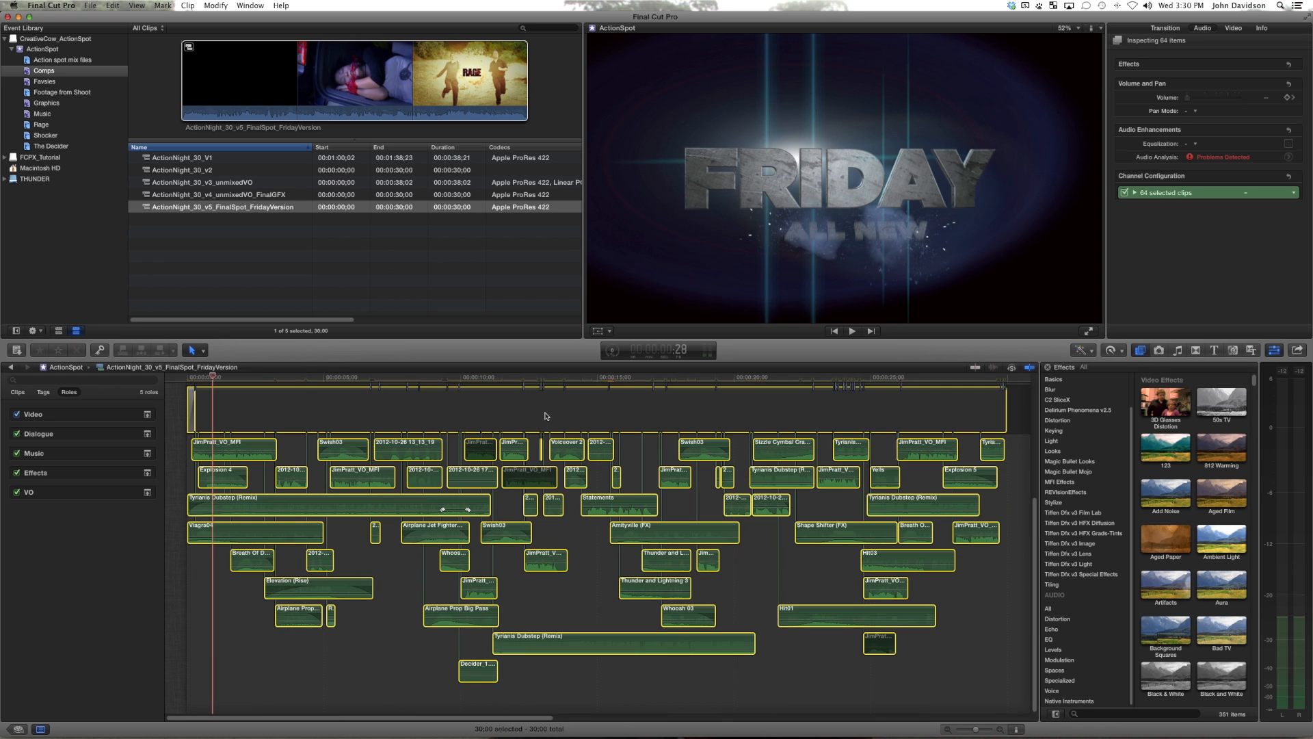
{"action": "left_click", "coordinate": [989, 685]}
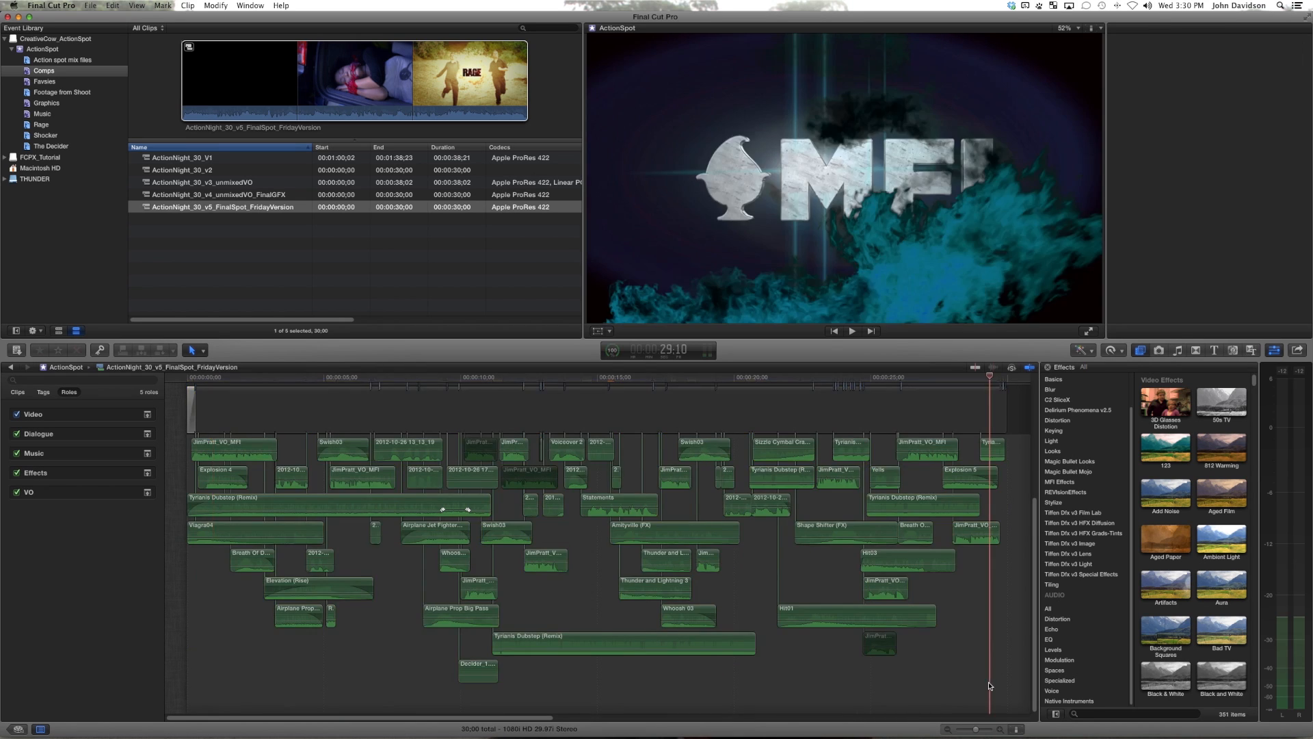
{"action": "left_click_drag", "start_coordinate": [1010, 703], "coordinate": [207, 452]}
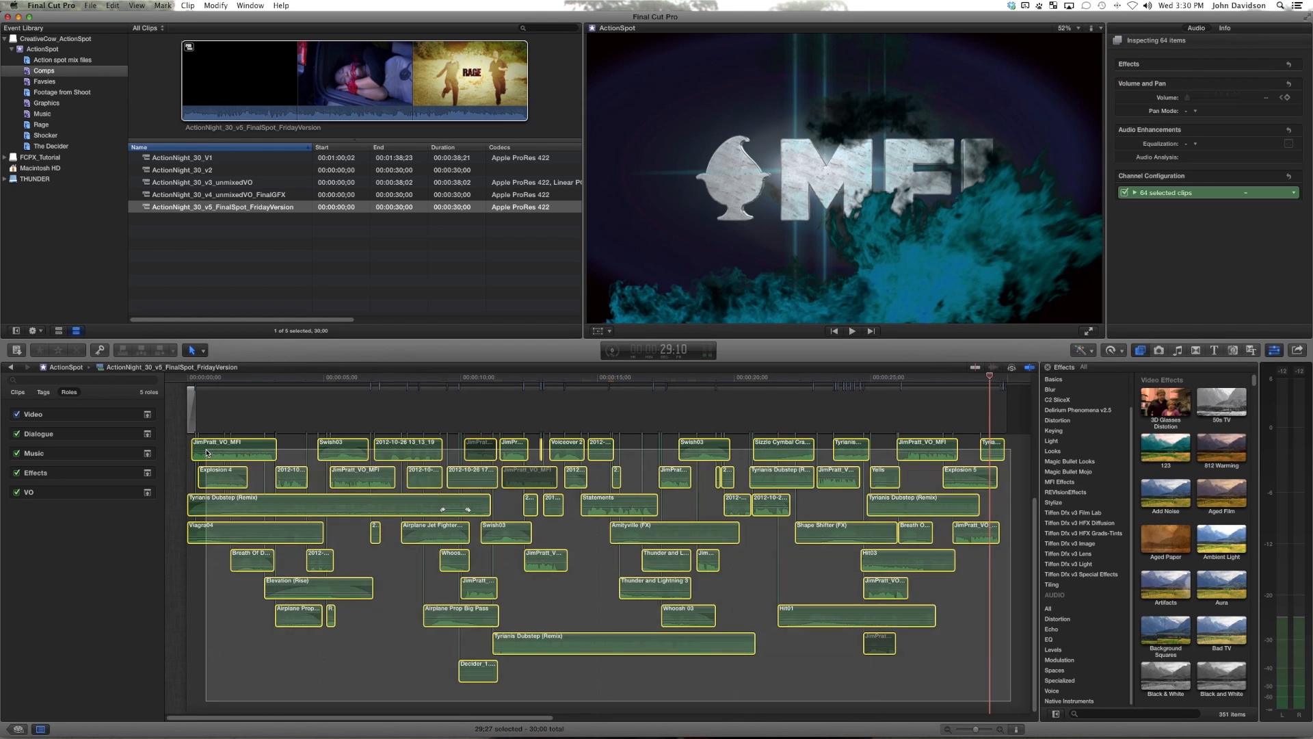
{"action": "key", "text": "Delete"}
{"action": "key", "text": "super+z"}
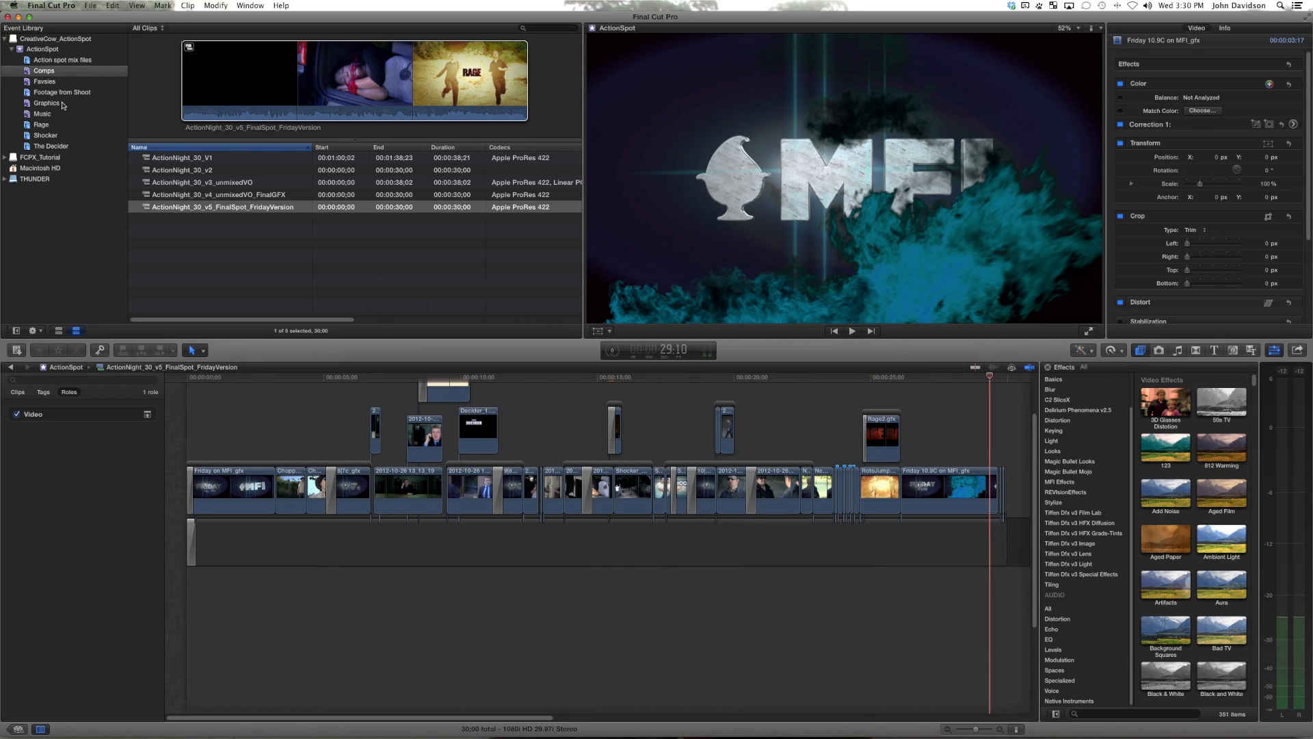
Step: Connect the Action spot-Mix file from the Action spot mix files collection below the video, aligned with the timeline's start
{"action": "left_click", "coordinate": [49, 61]}
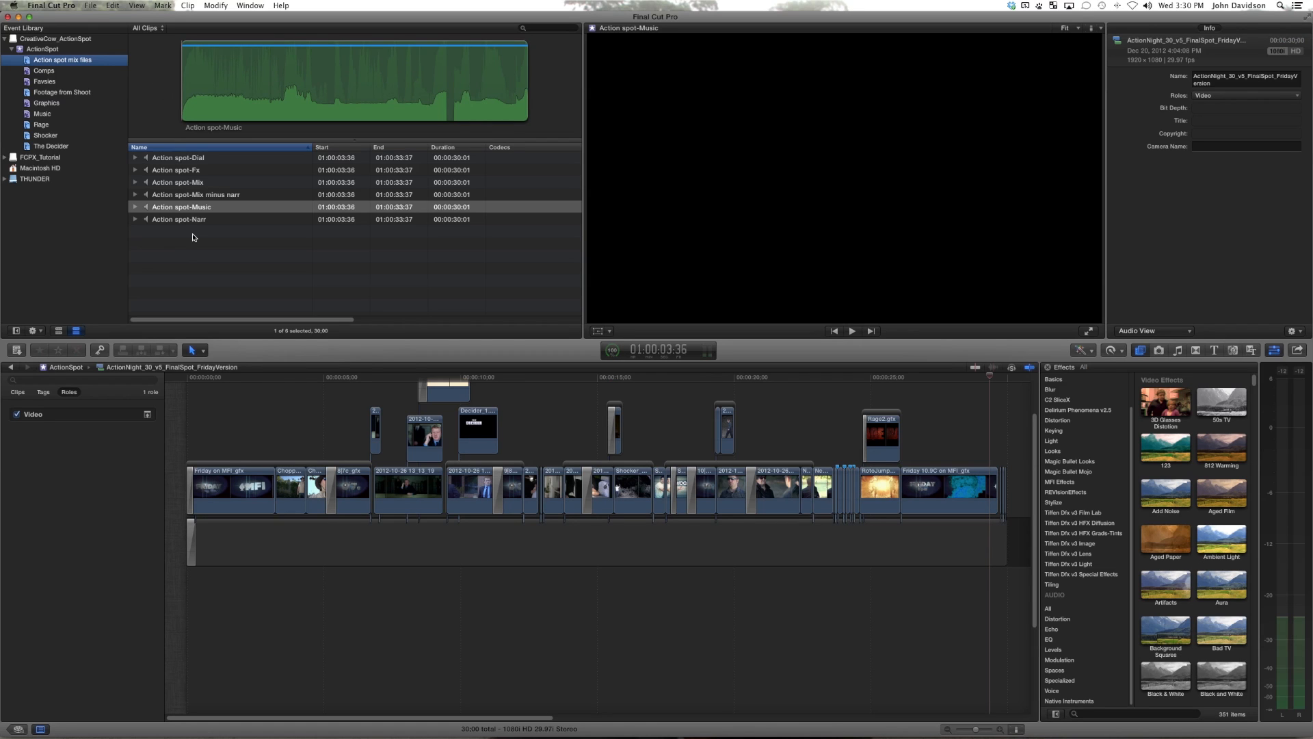
{"action": "left_click", "coordinate": [195, 183]}
{"action": "key", "text": "q"}
{"action": "left_click_drag", "start_coordinate": [290, 599], "coordinate": [188, 597]}
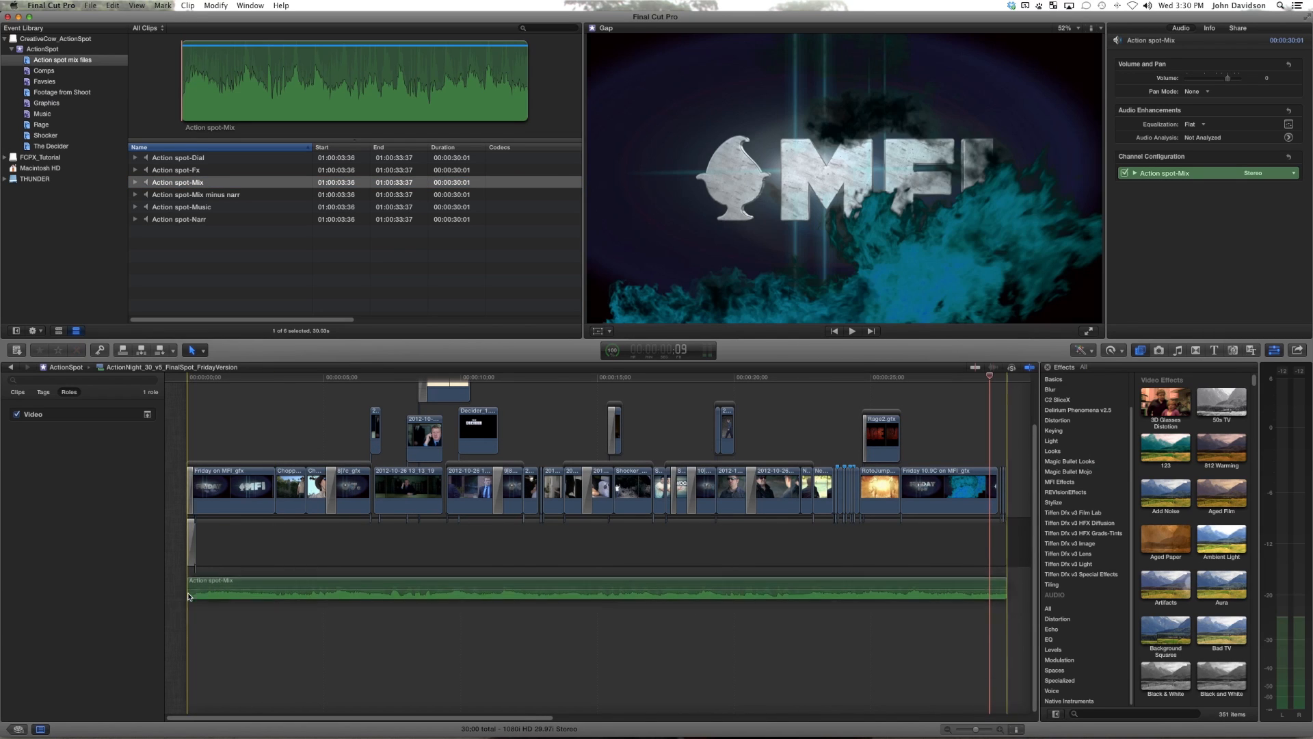
{"action": "left_click", "coordinate": [360, 454]}
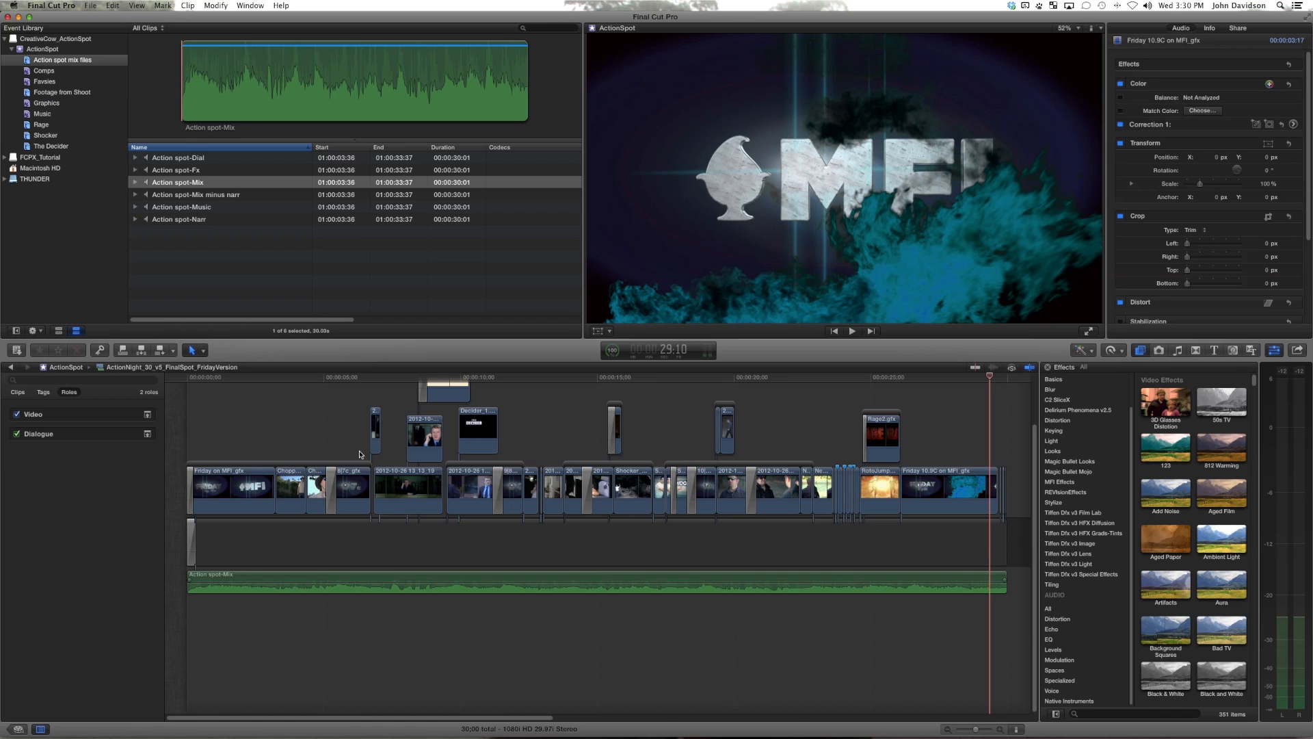
Step: Check the mix's alignment at the end of the timeline and play the spot from the beginning
{"action": "left_click_drag", "start_coordinate": [990, 377], "coordinate": [1007, 380]}
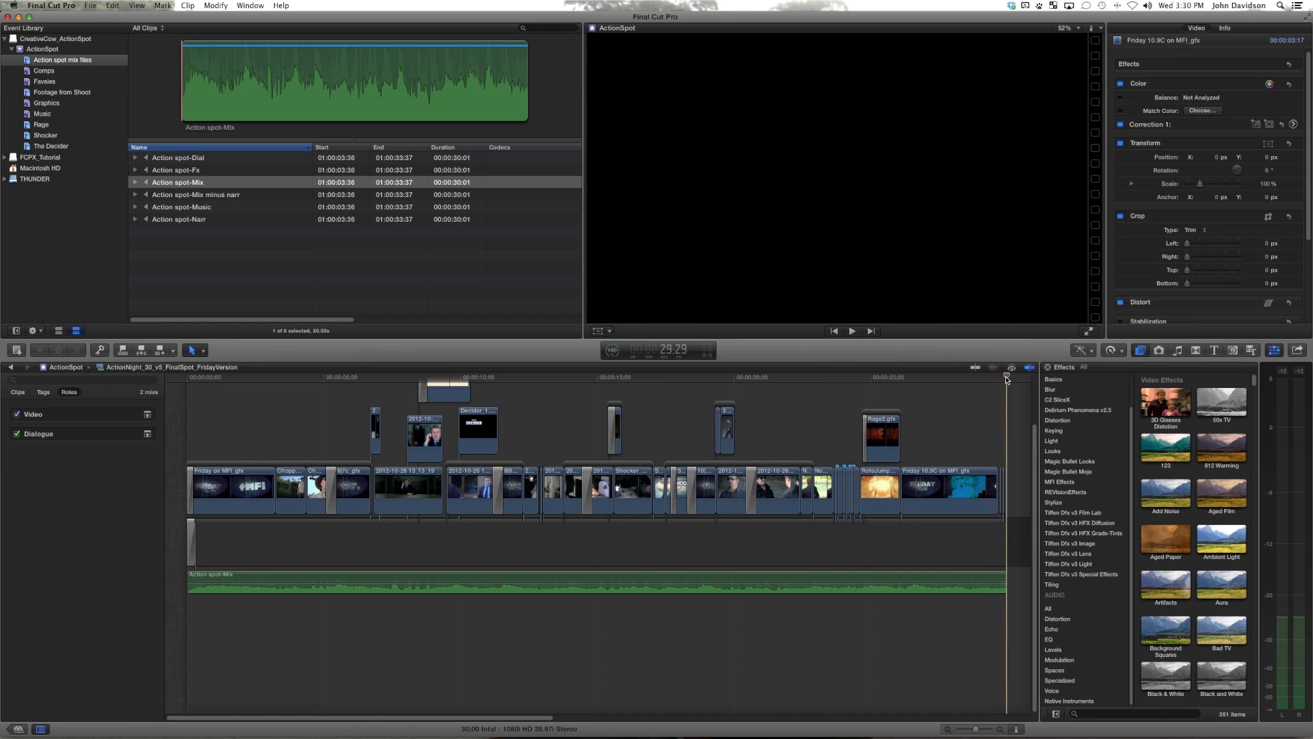
{"action": "left_click", "coordinate": [267, 377]}
{"action": "left_click_drag", "start_coordinate": [241, 378], "coordinate": [176, 378]}
{"action": "key", "text": "space"}
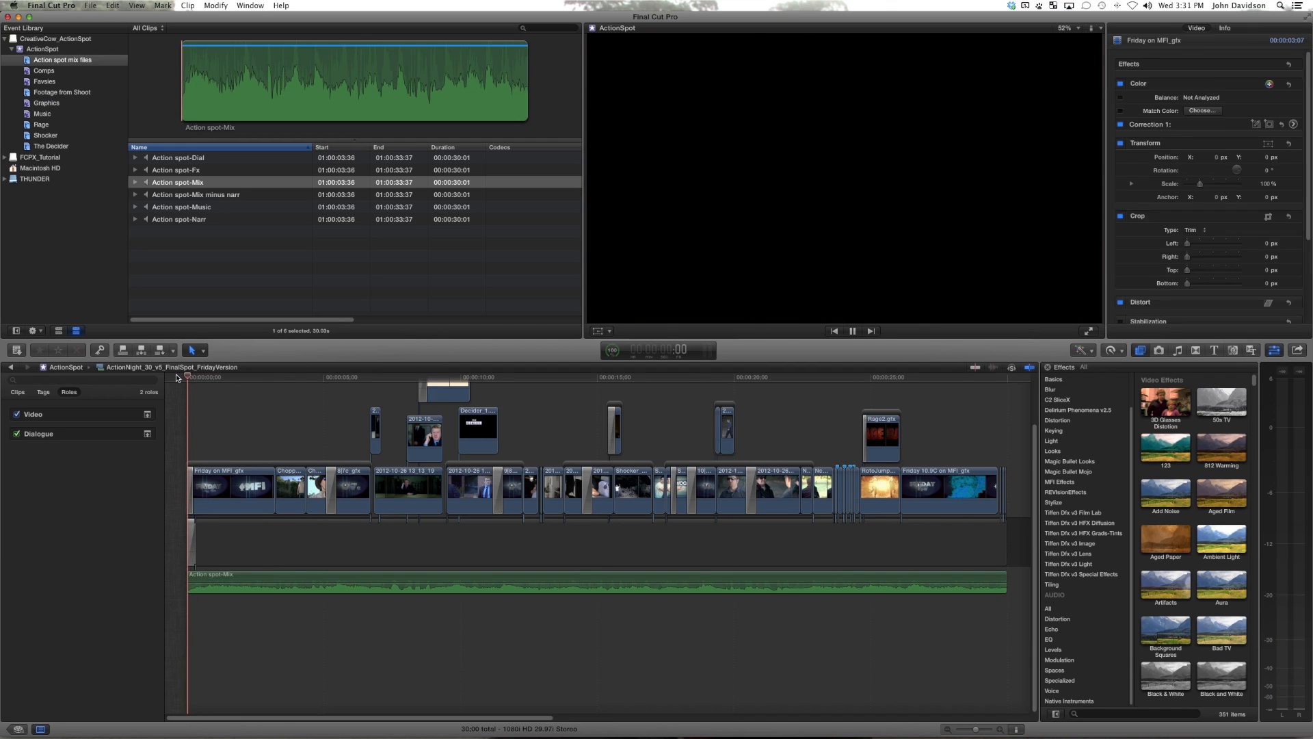
{"action": "key", "text": "space"}
{"action": "left_click", "coordinate": [272, 581]}
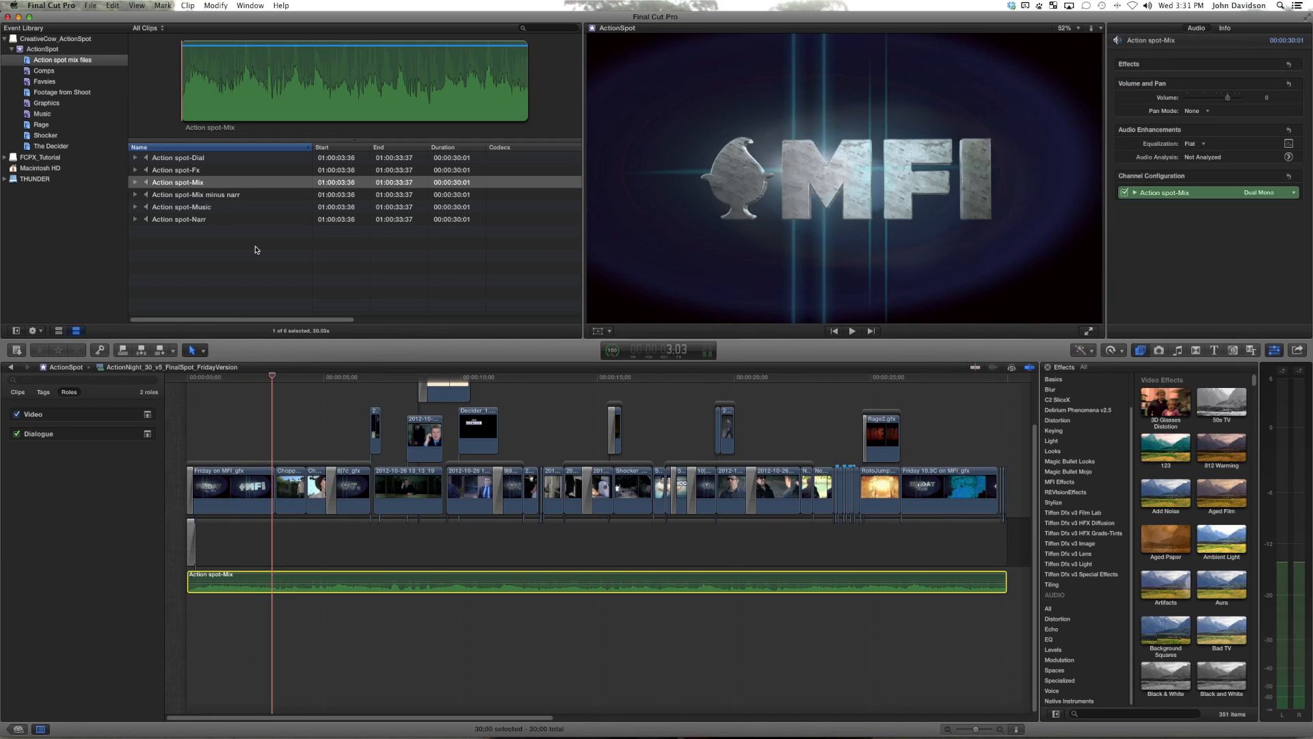
Step: Review the Mix minus narr, Music, Narr and Fx stems in the event, playing parts of the Narr and Fx files
{"action": "left_click", "coordinate": [243, 195]}
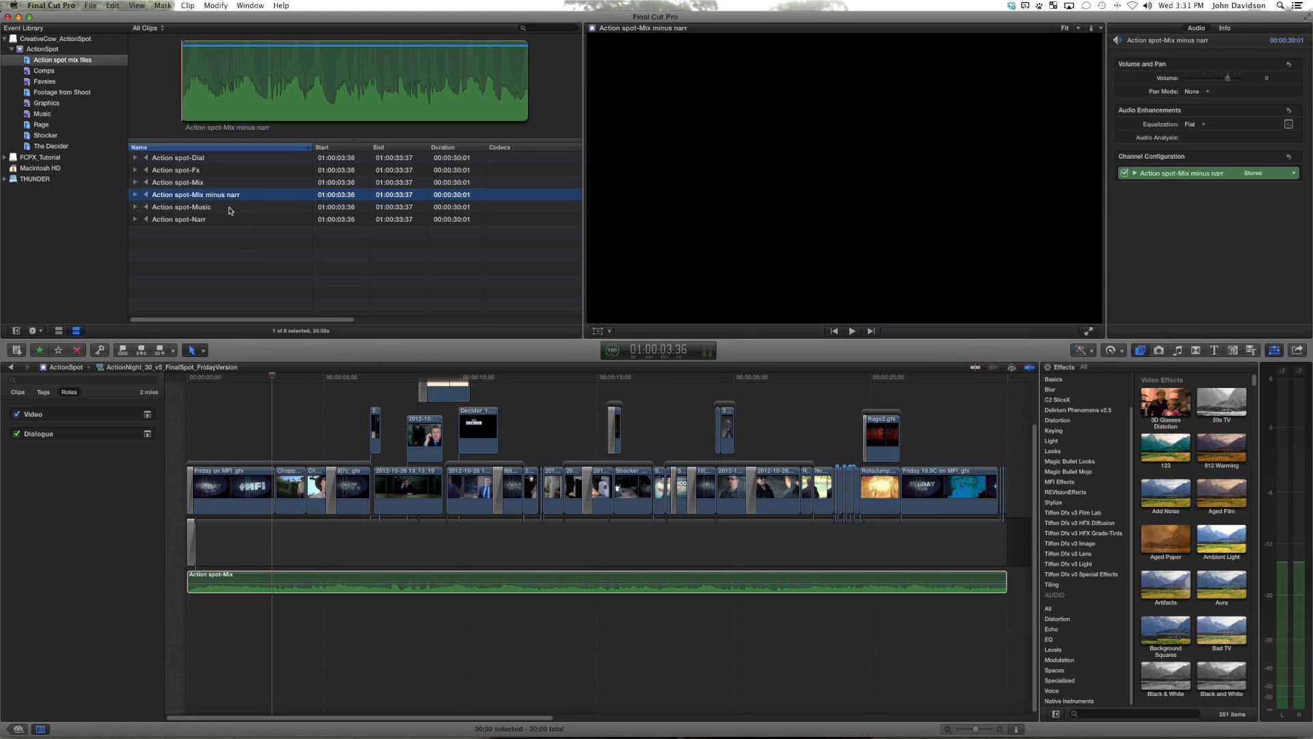
{"action": "left_click", "coordinate": [230, 210]}
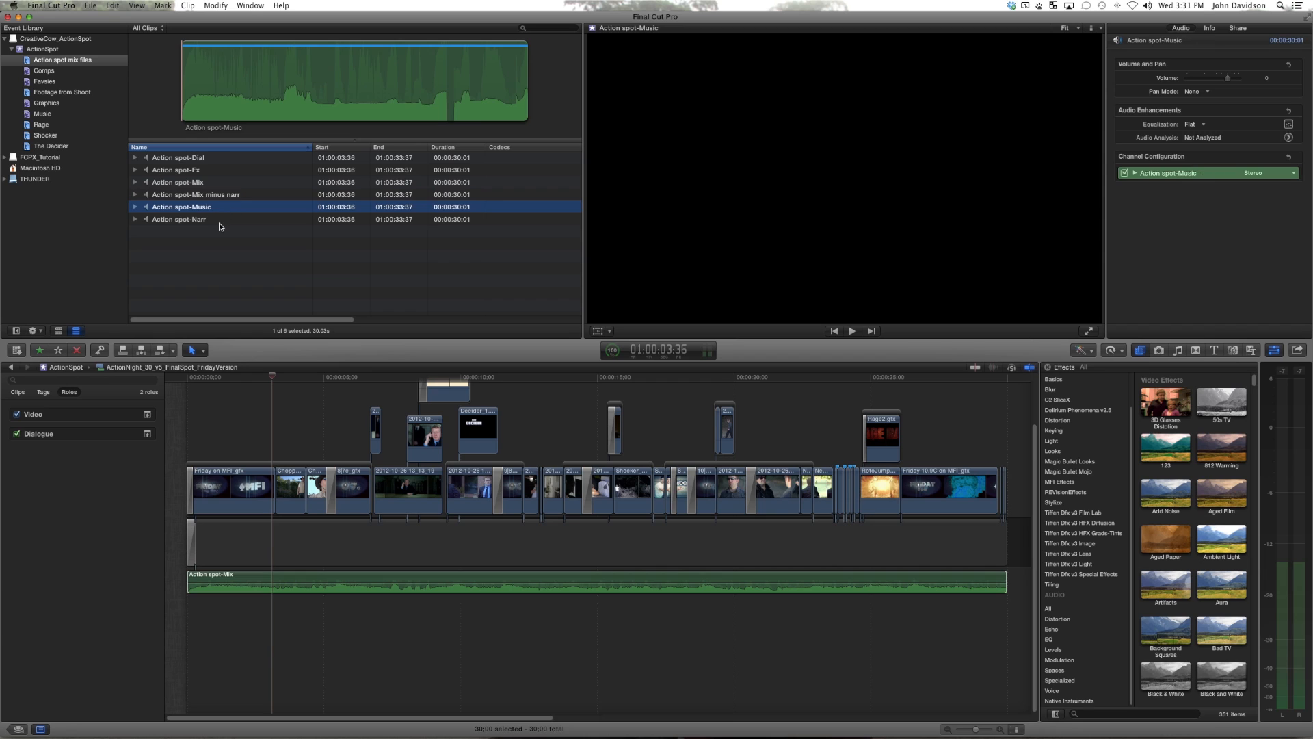
{"action": "left_click", "coordinate": [220, 222]}
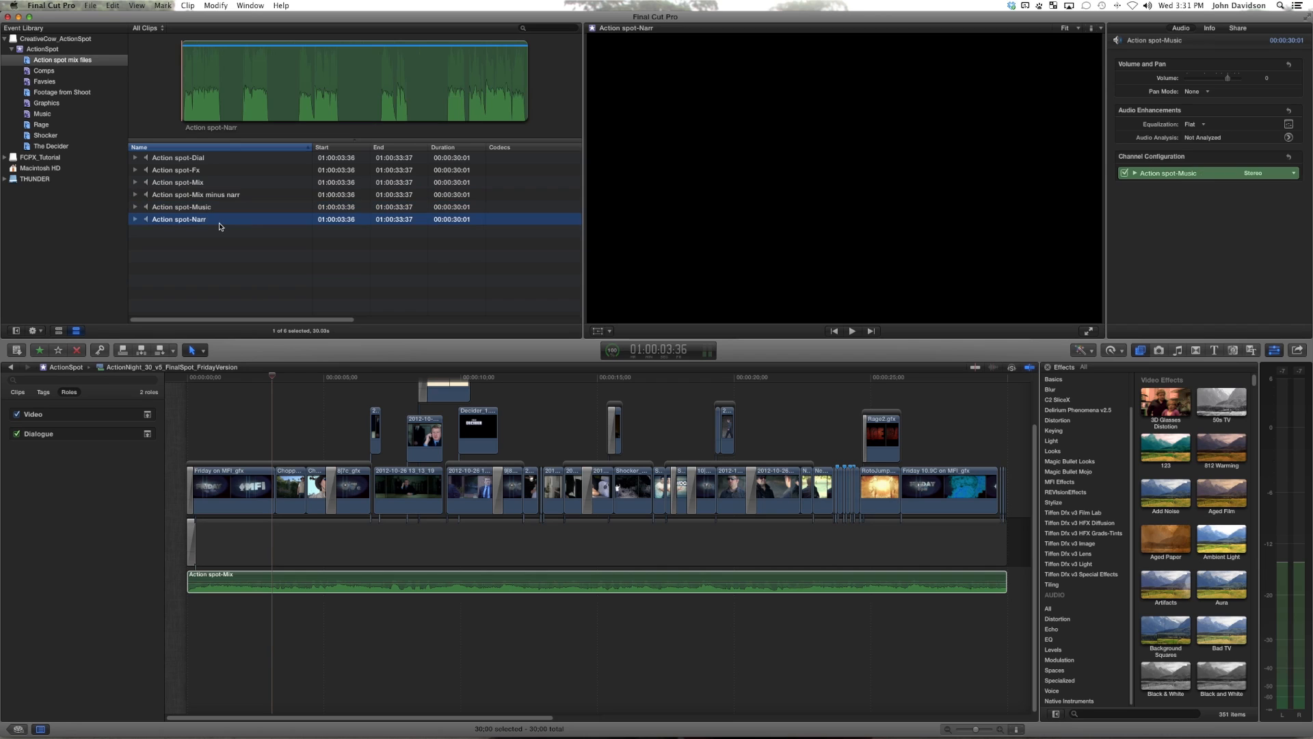
{"action": "left_click", "coordinate": [254, 116]}
{"action": "key", "text": "space"}
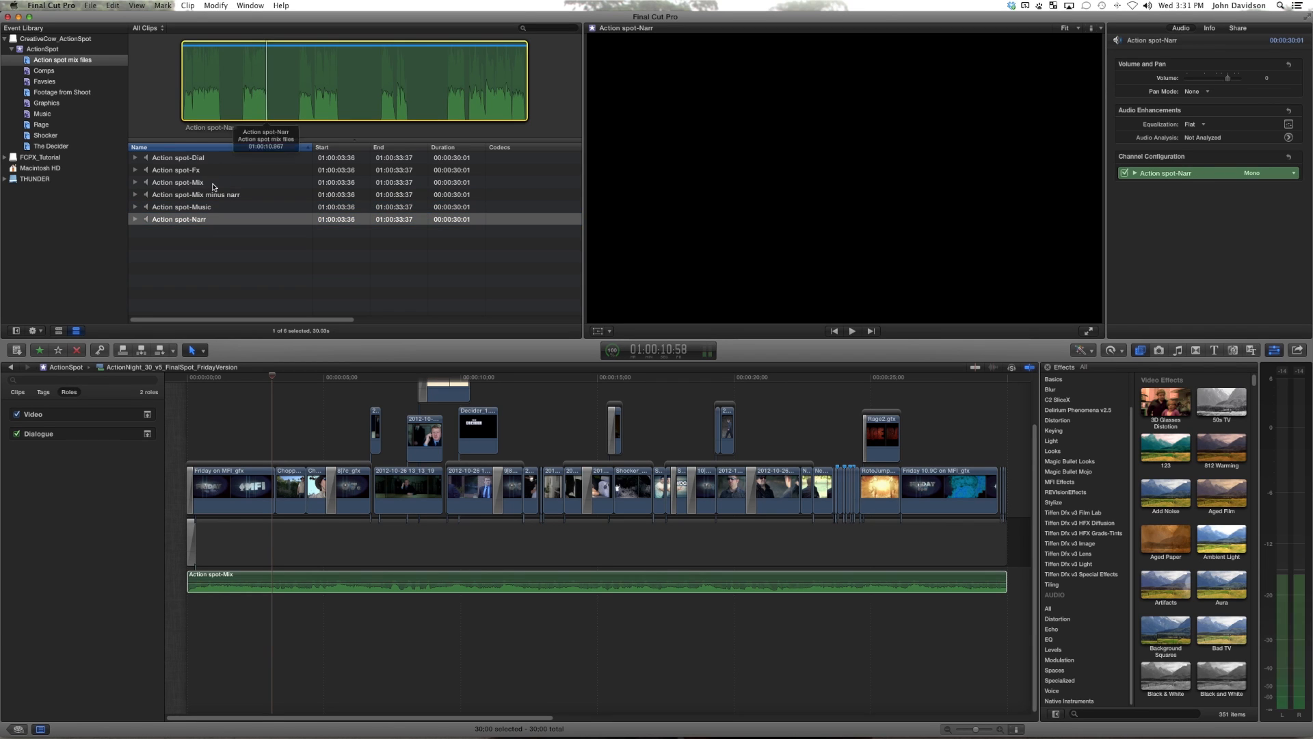
{"action": "left_click", "coordinate": [214, 182]}
{"action": "left_click", "coordinate": [214, 171]}
{"action": "left_click", "coordinate": [223, 113]}
{"action": "key", "text": "space"}
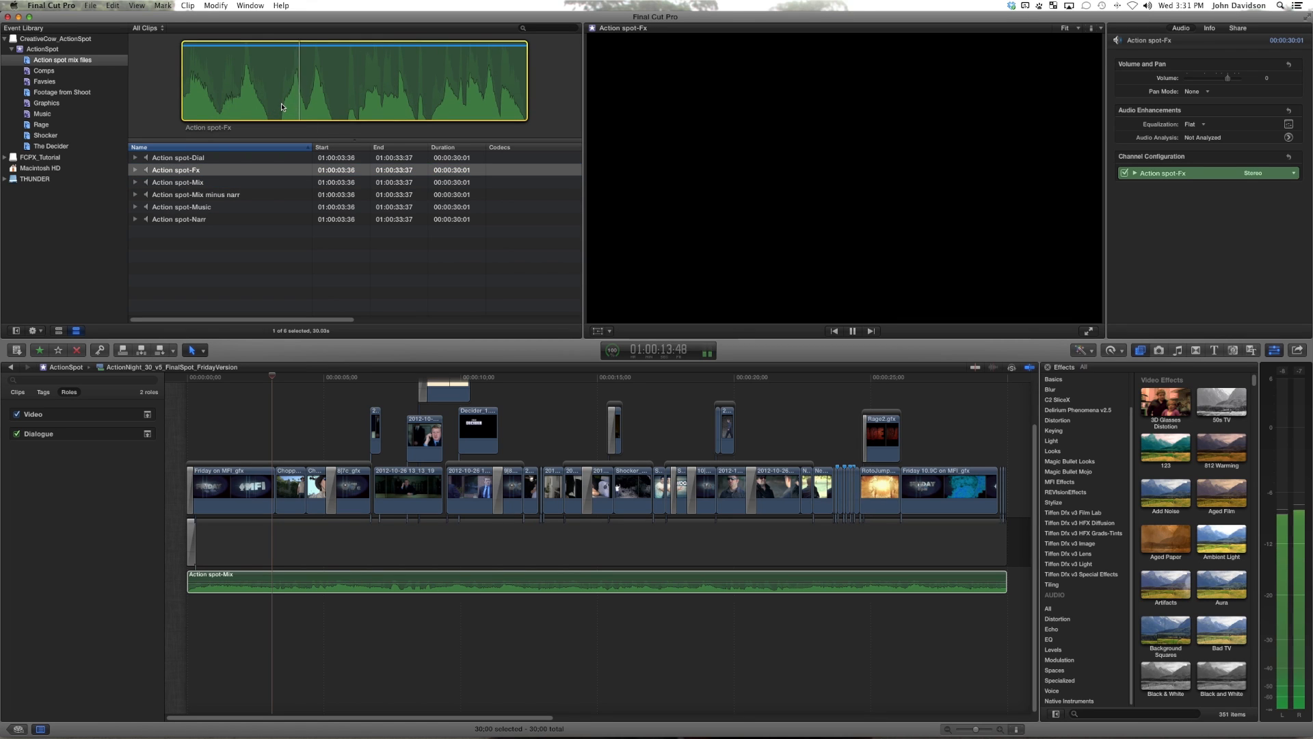
{"action": "key", "text": "space"}
{"action": "scroll", "coordinate": [325, 416], "scroll_direction": "up", "scroll_amount": 3}
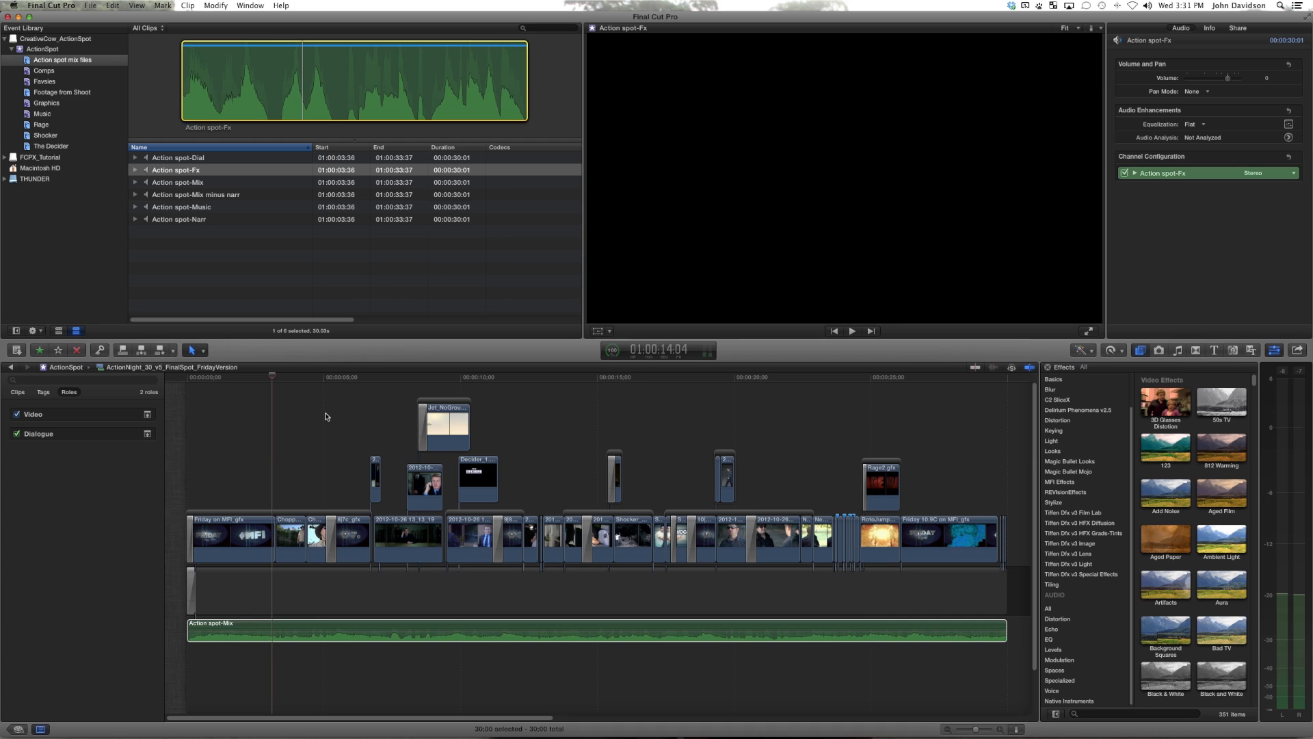
{"action": "left_click", "coordinate": [280, 288]}
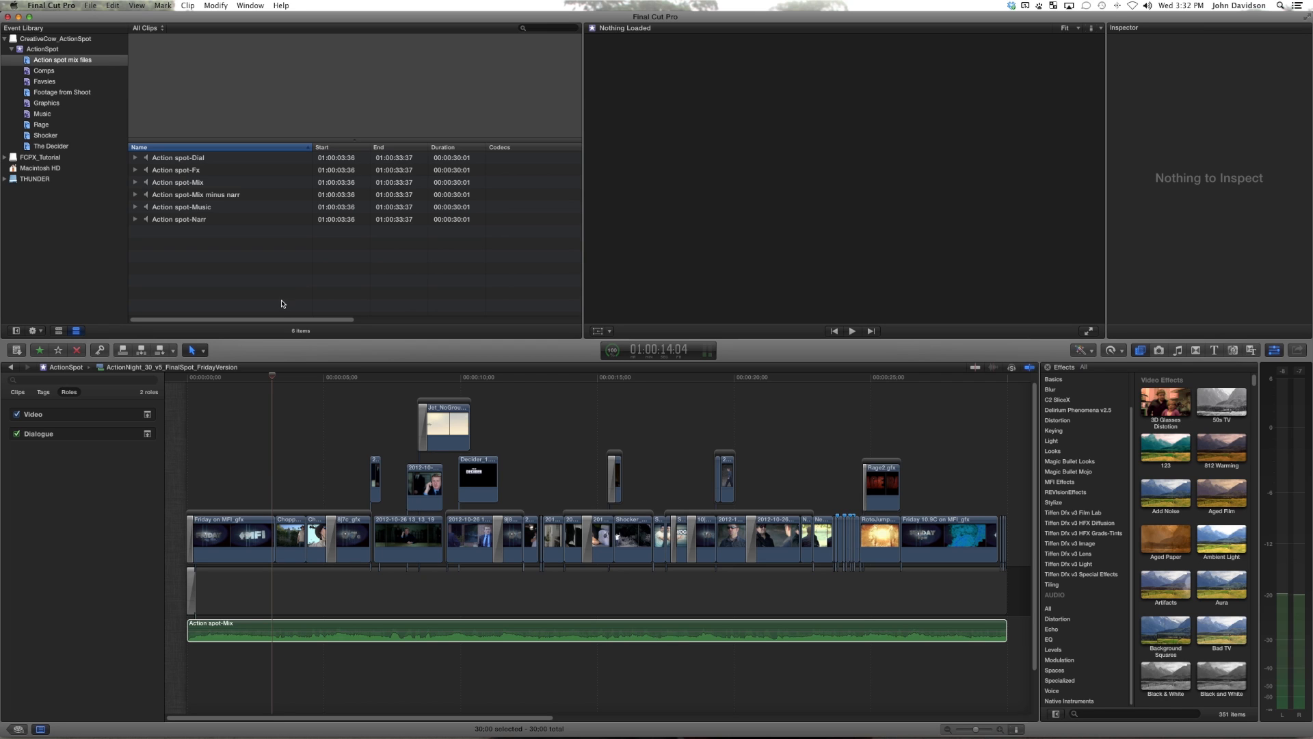
Step: Create a new project named Delivery in the CreativeCow_ActionSpot project library with ActionSpot as the default event
{"action": "left_click", "coordinate": [18, 729]}
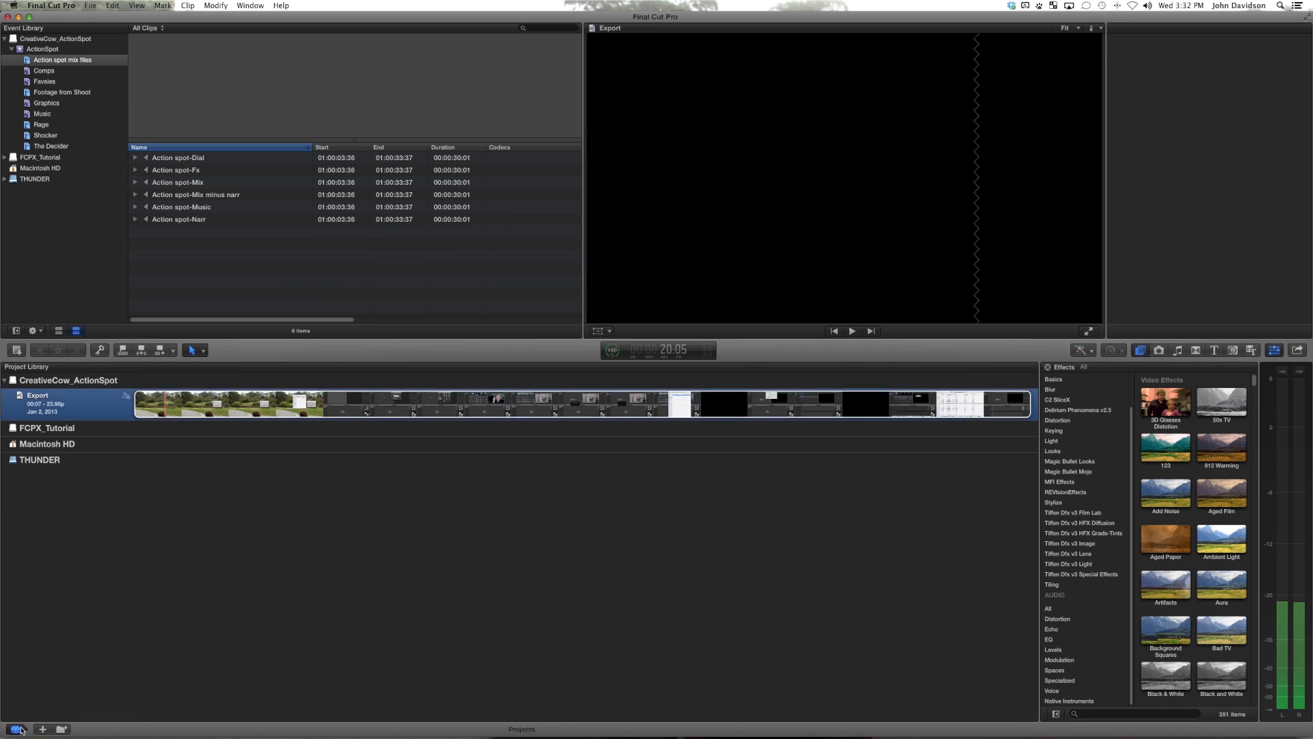
{"action": "left_click", "coordinate": [19, 729]}
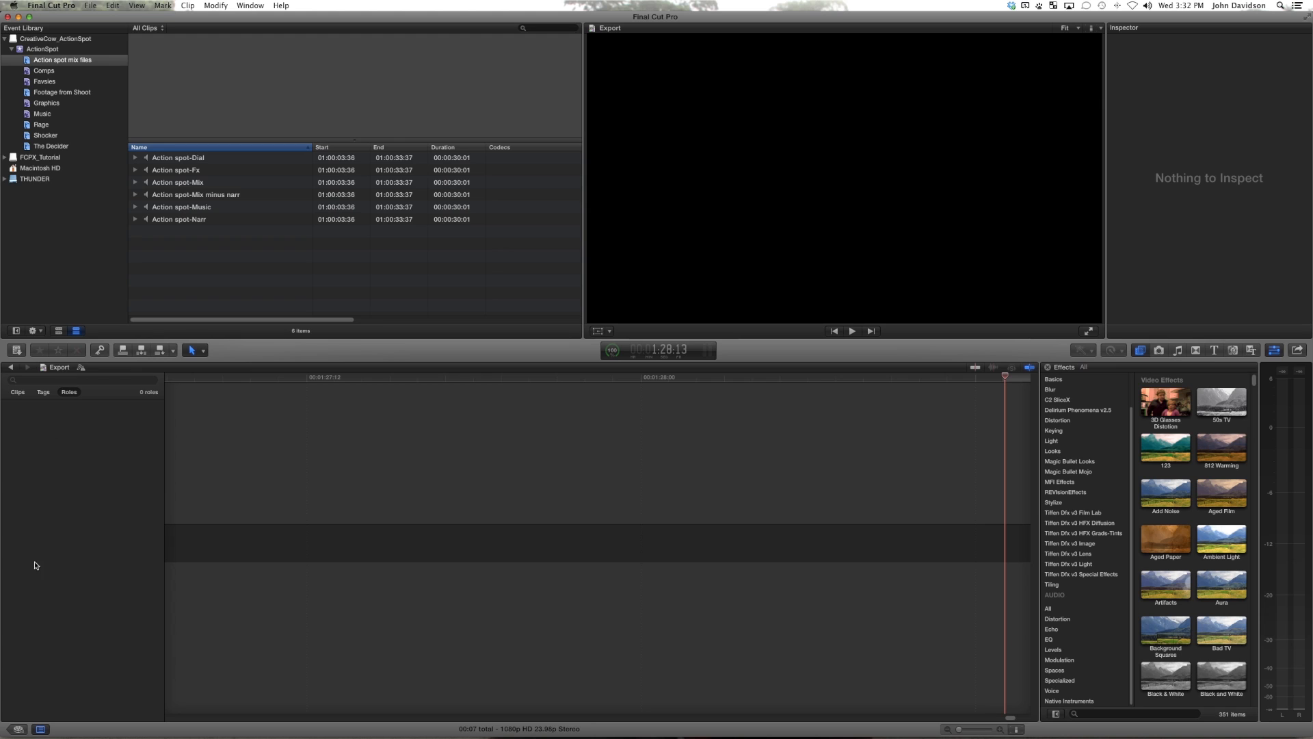
{"action": "left_click", "coordinate": [19, 729]}
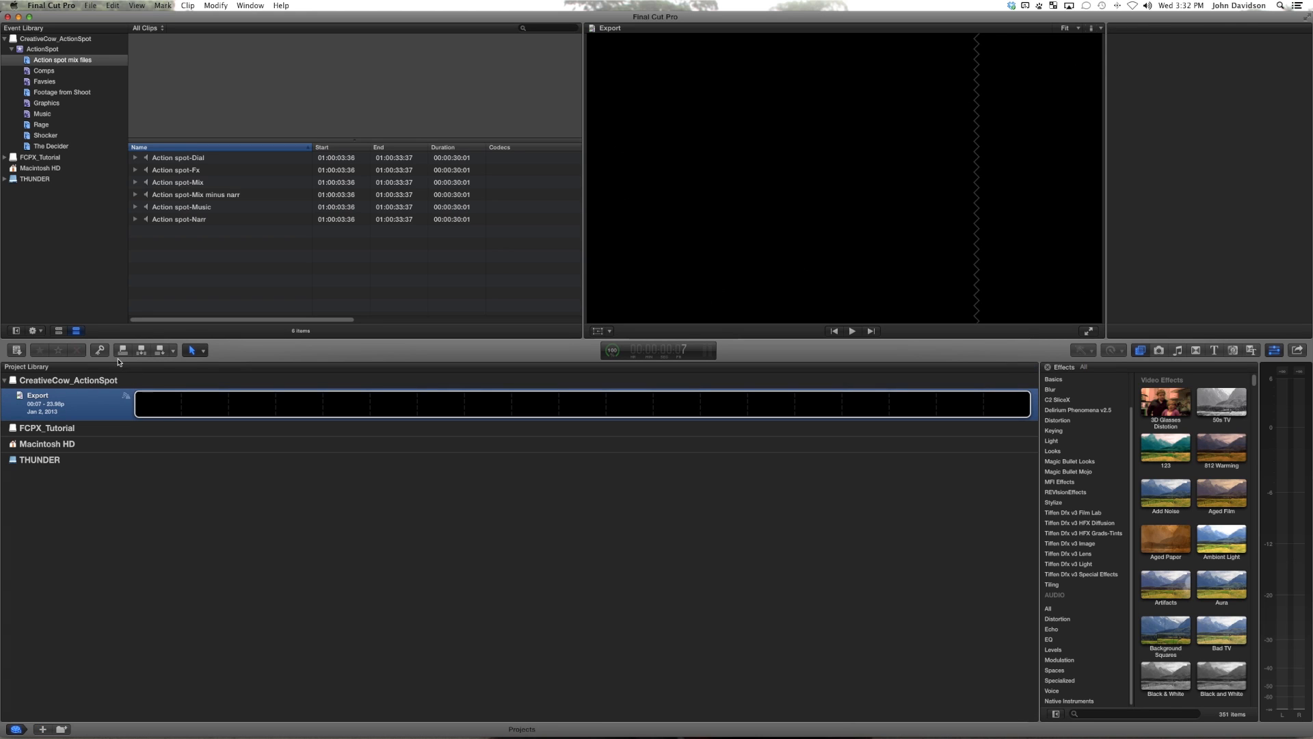
{"action": "right_click", "coordinate": [76, 405]}
{"action": "left_click", "coordinate": [81, 408]}
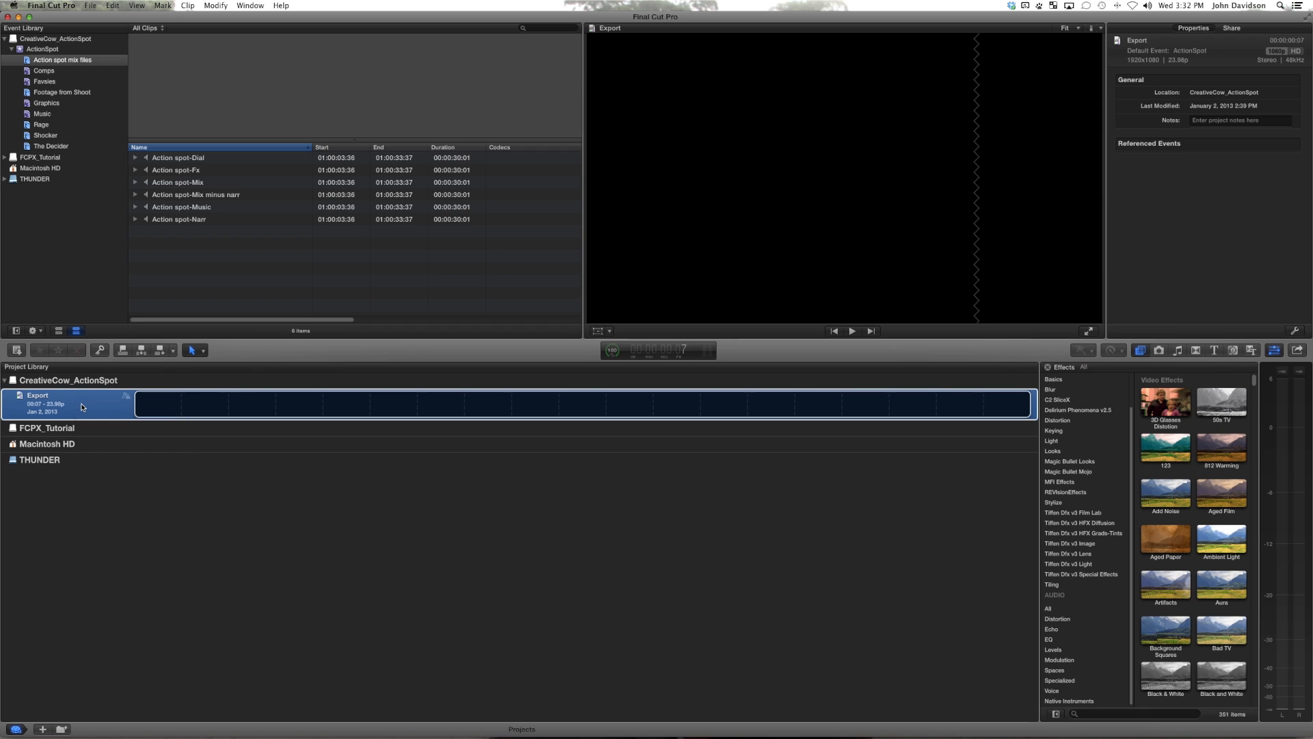
{"action": "type", "text": "D"}
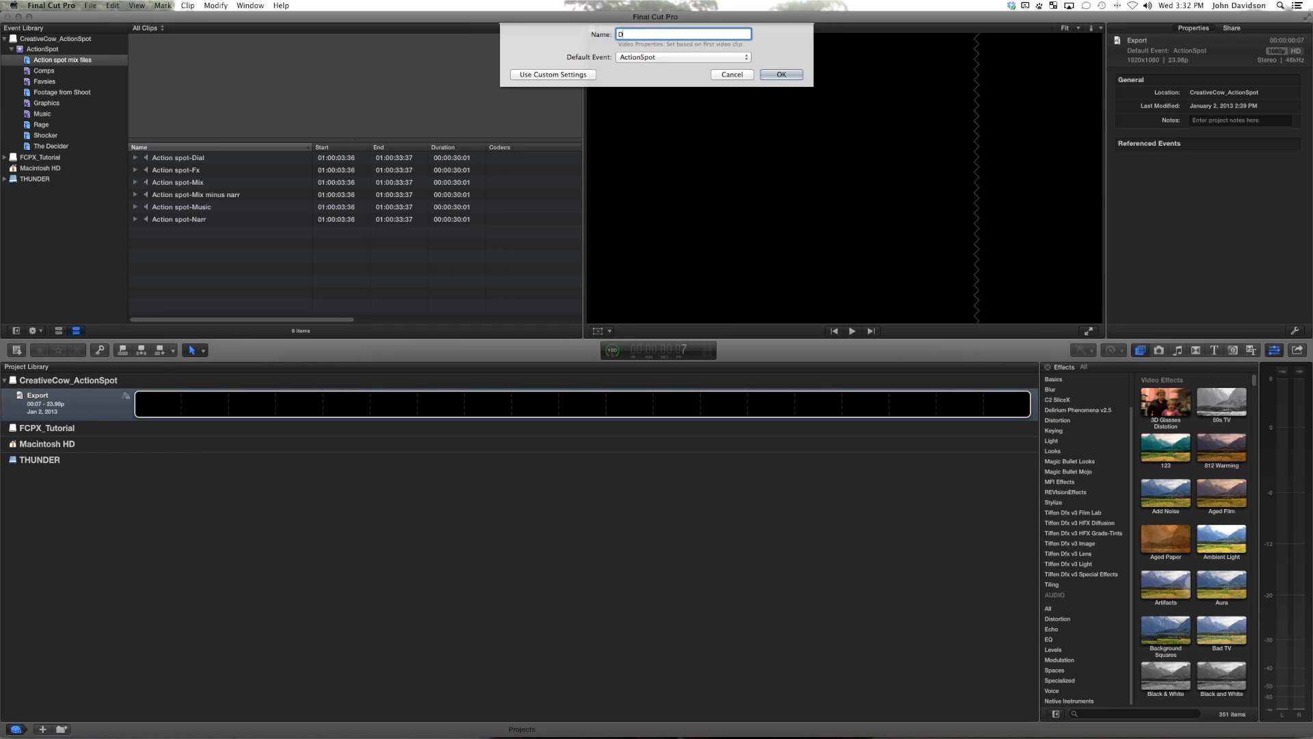
{"action": "type", "text": "elivery"}
{"action": "key", "text": "Return"}
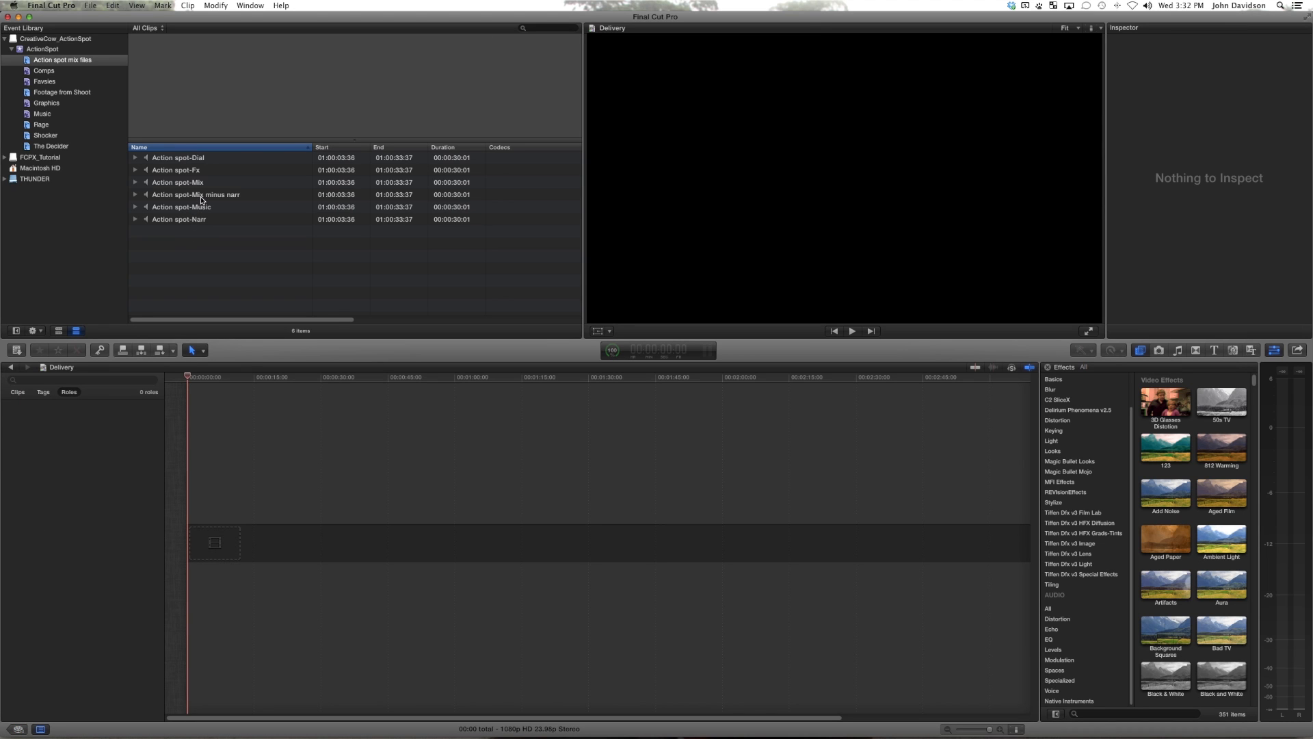
Step: Place the MFI Generic Slate generator from the Slates category at the start of the Delivery timeline
{"action": "left_click", "coordinate": [1233, 350]}
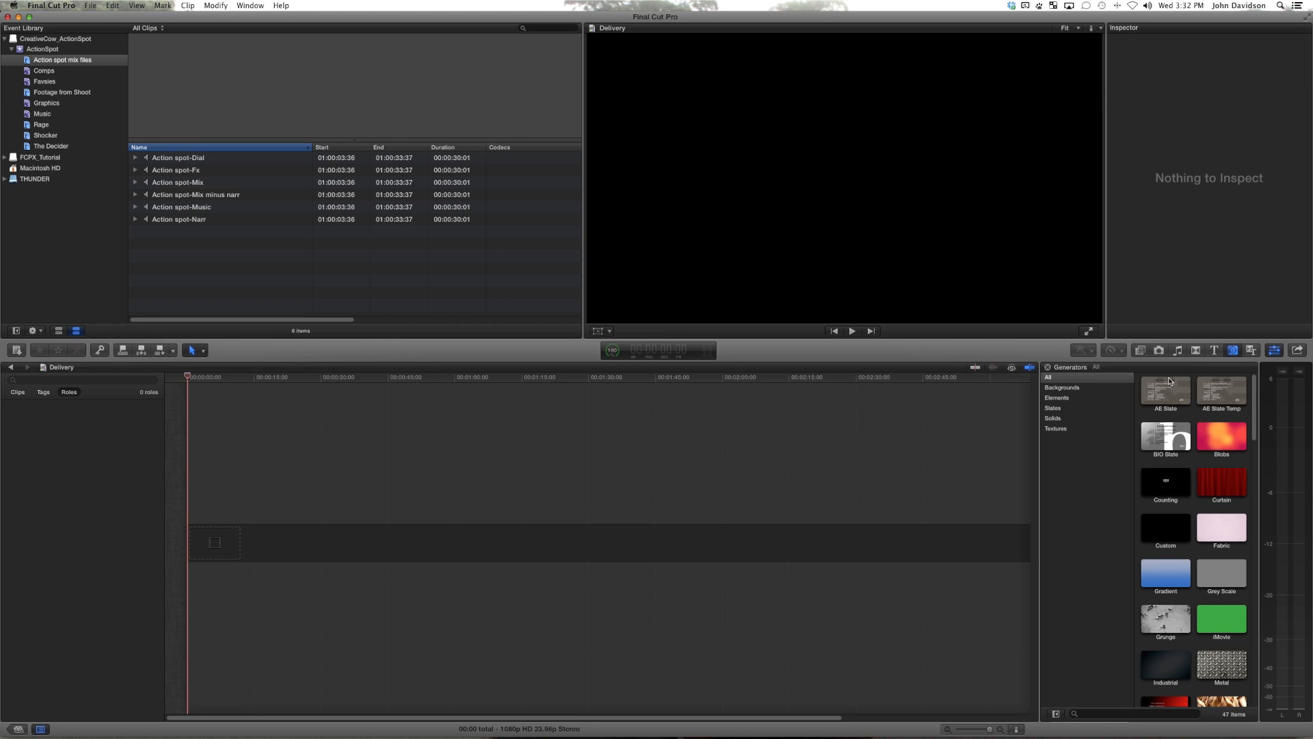
{"action": "left_click", "coordinate": [1071, 412]}
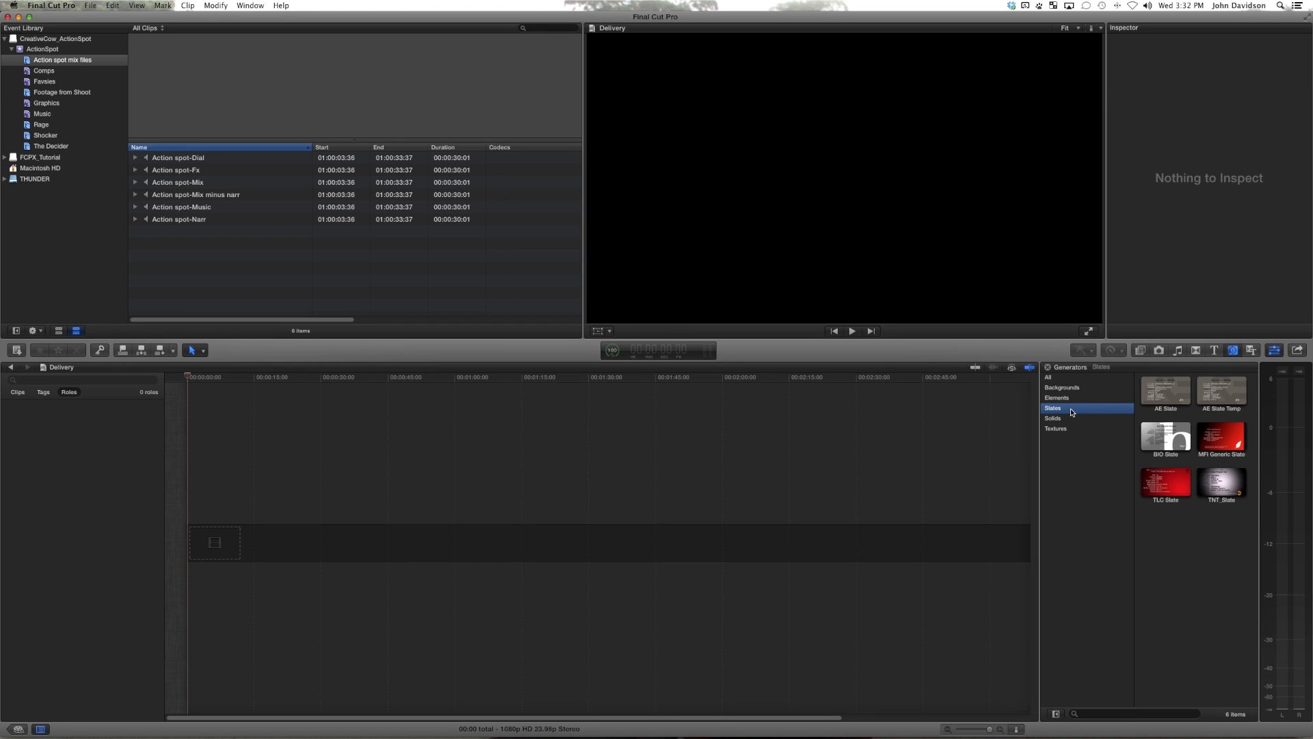
{"action": "left_click_drag", "start_coordinate": [1216, 438], "coordinate": [198, 540]}
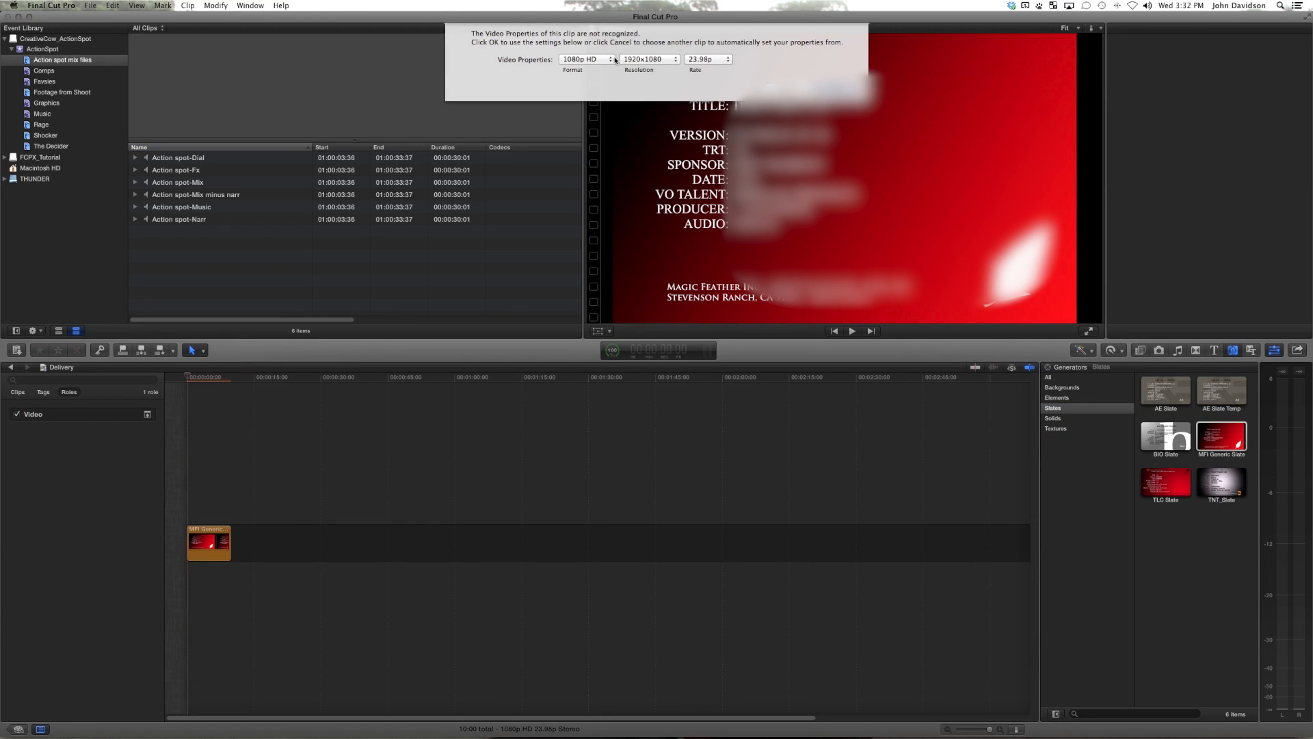
Step: Set the Delivery project's video properties to 1080i HD at 29.97i and accept them
{"action": "left_click", "coordinate": [607, 59]}
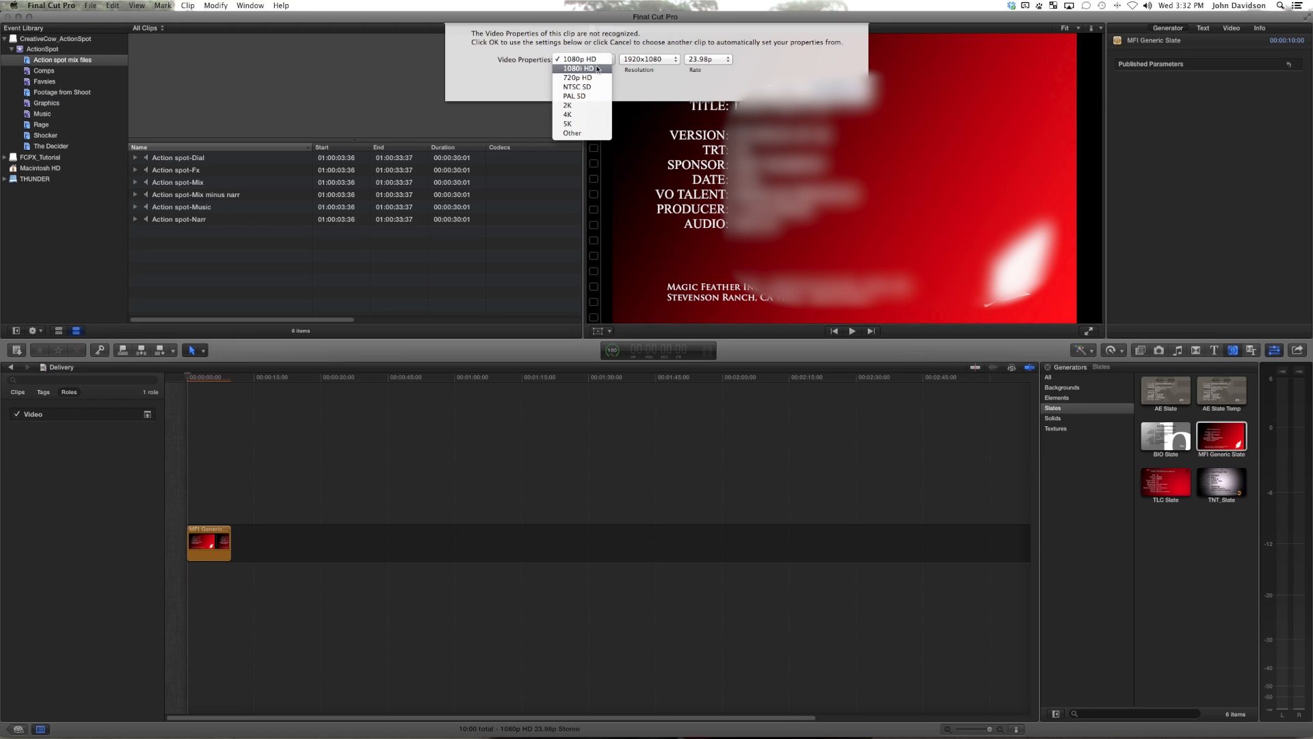
{"action": "left_click", "coordinate": [588, 69]}
{"action": "left_click", "coordinate": [708, 60]}
{"action": "left_click", "coordinate": [837, 90]}
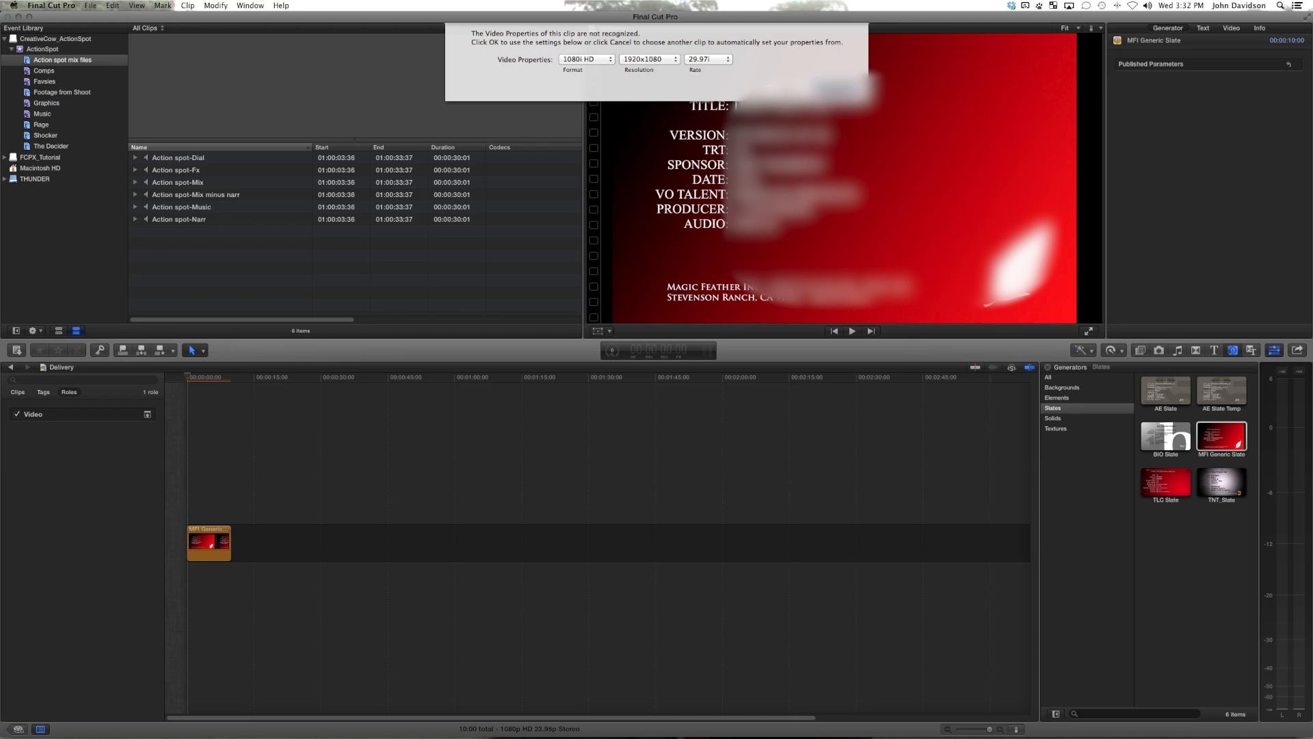
Step: Set the duration of the slate at the start of the timeline to 2 seconds
{"action": "left_click", "coordinate": [208, 378]}
{"action": "key", "text": "ctrl+d"}
{"action": "key", "text": "Return"}
{"action": "key", "text": "ctrl+d"}
{"action": "type", "text": "200"}
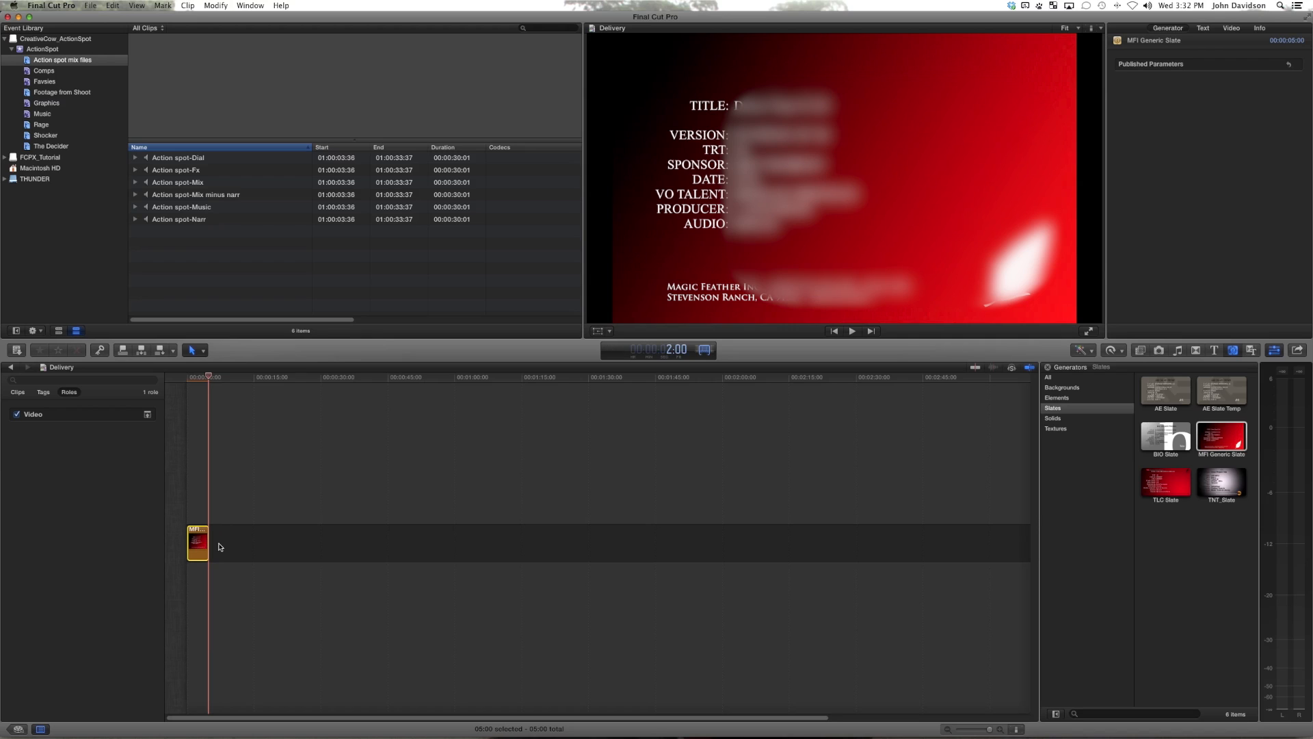
{"action": "key", "text": "Return"}
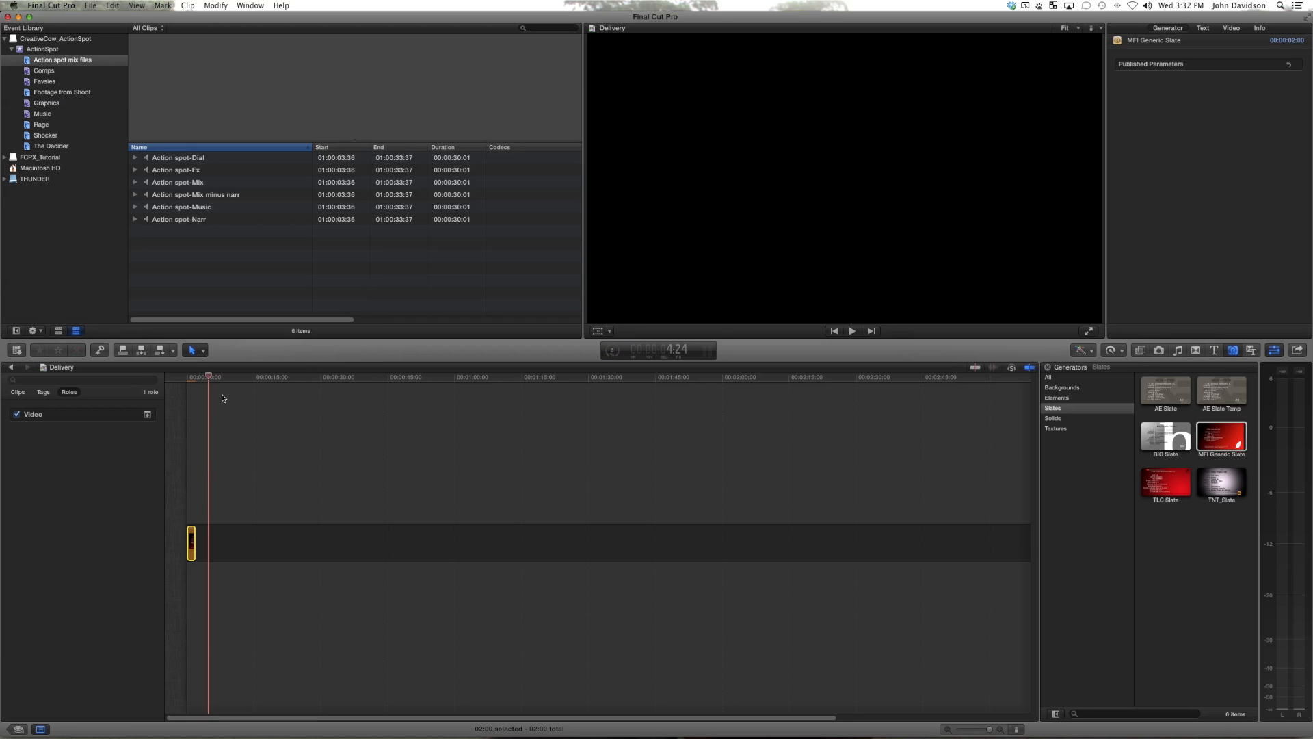
Step: Insert a 3-second gap of black directly after the slate
{"action": "left_click_drag", "start_coordinate": [214, 382], "coordinate": [198, 381]}
{"action": "key", "text": "alt+w"}
{"action": "left_click", "coordinate": [206, 532]}
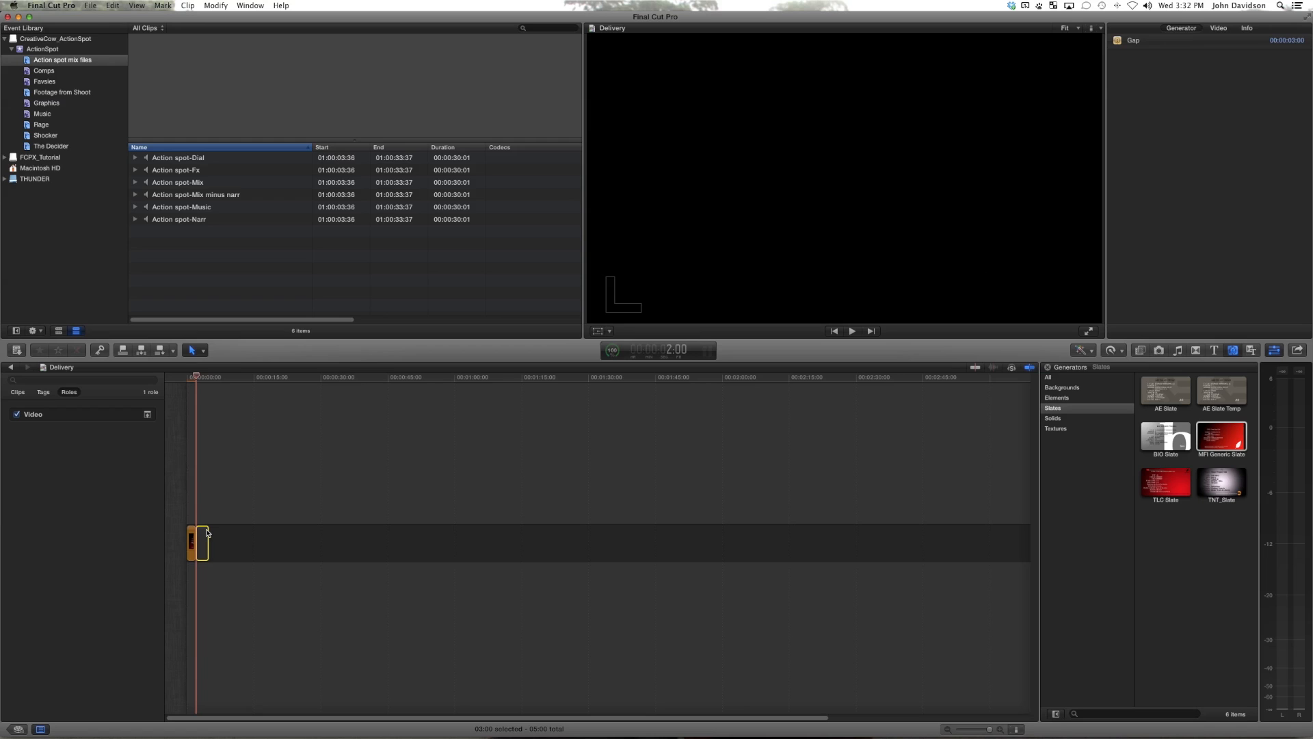
{"action": "left_click", "coordinate": [212, 524]}
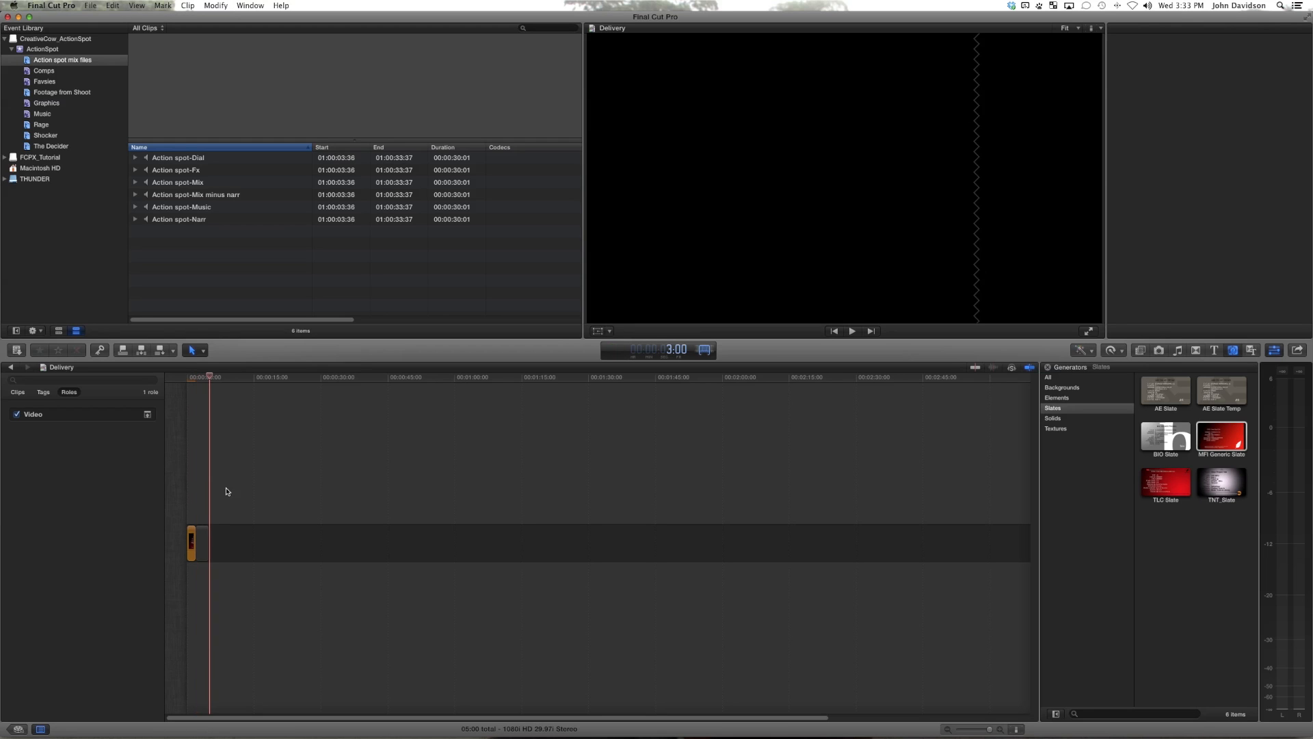
Step: Append the ActionNight_30_v5_FinalSpot_FridayVersion clip from the Comps collection after the gap, at the 5-second mark
{"action": "left_click_drag", "start_coordinate": [225, 380], "coordinate": [210, 380]}
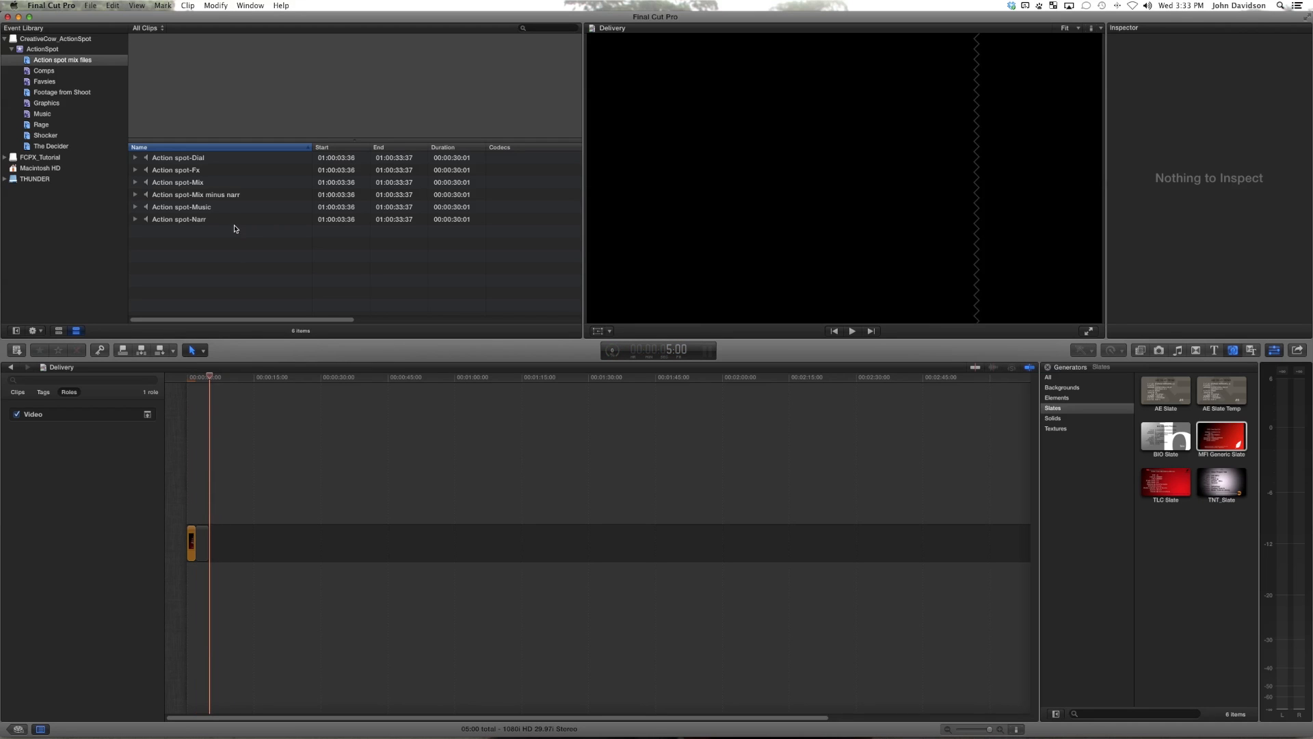
{"action": "left_click", "coordinate": [71, 64]}
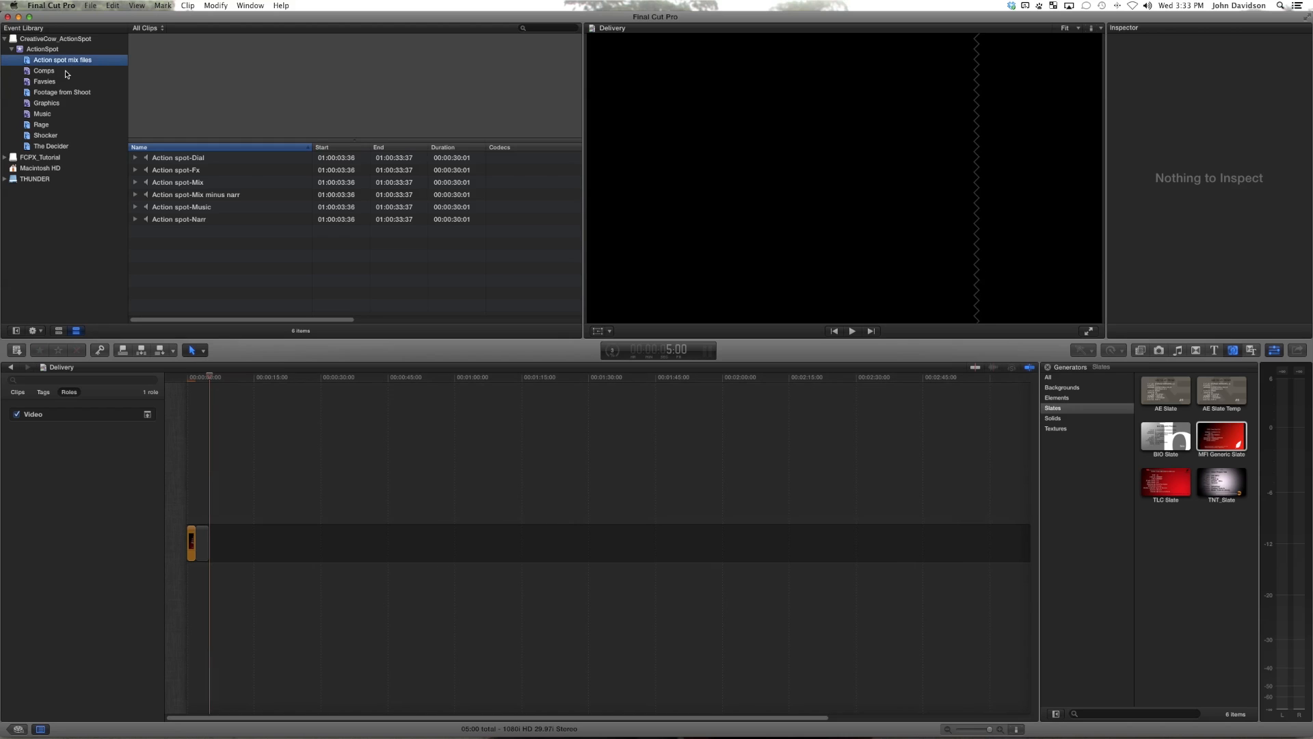
{"action": "left_click", "coordinate": [66, 72]}
{"action": "left_click", "coordinate": [222, 207]}
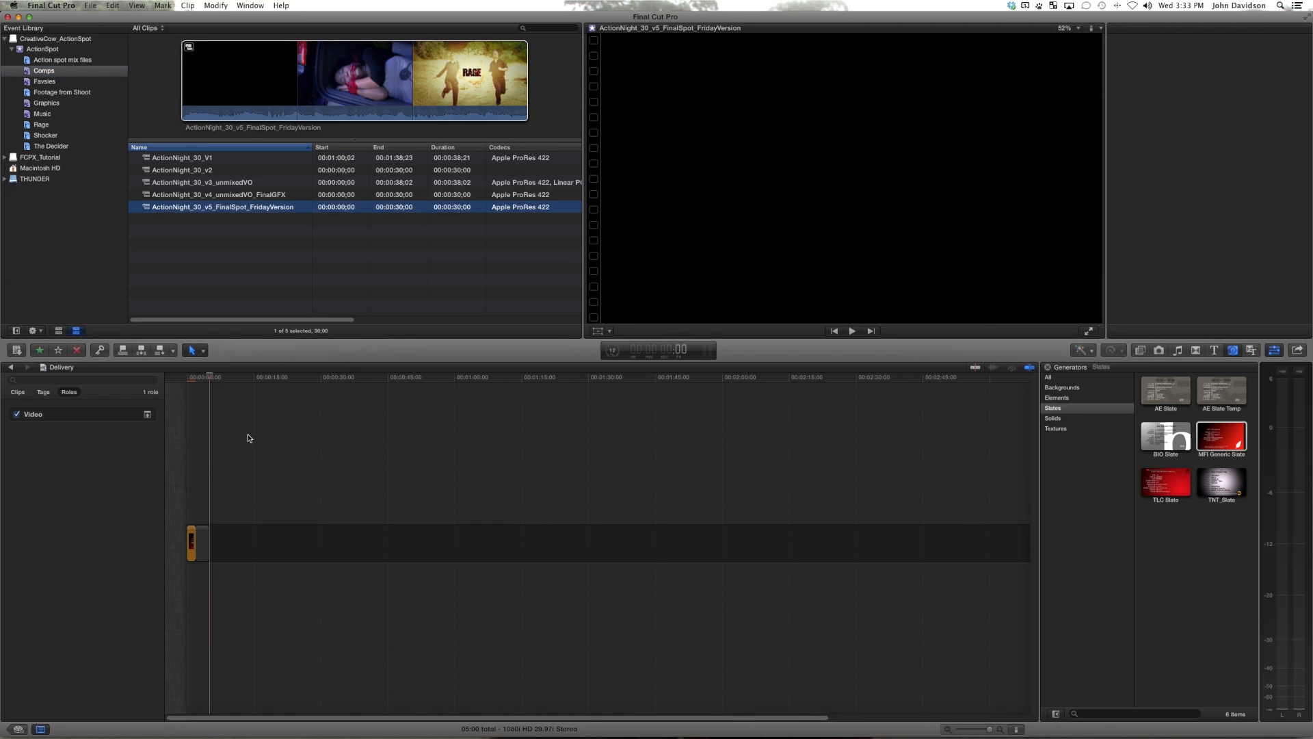
{"action": "key", "text": "e"}
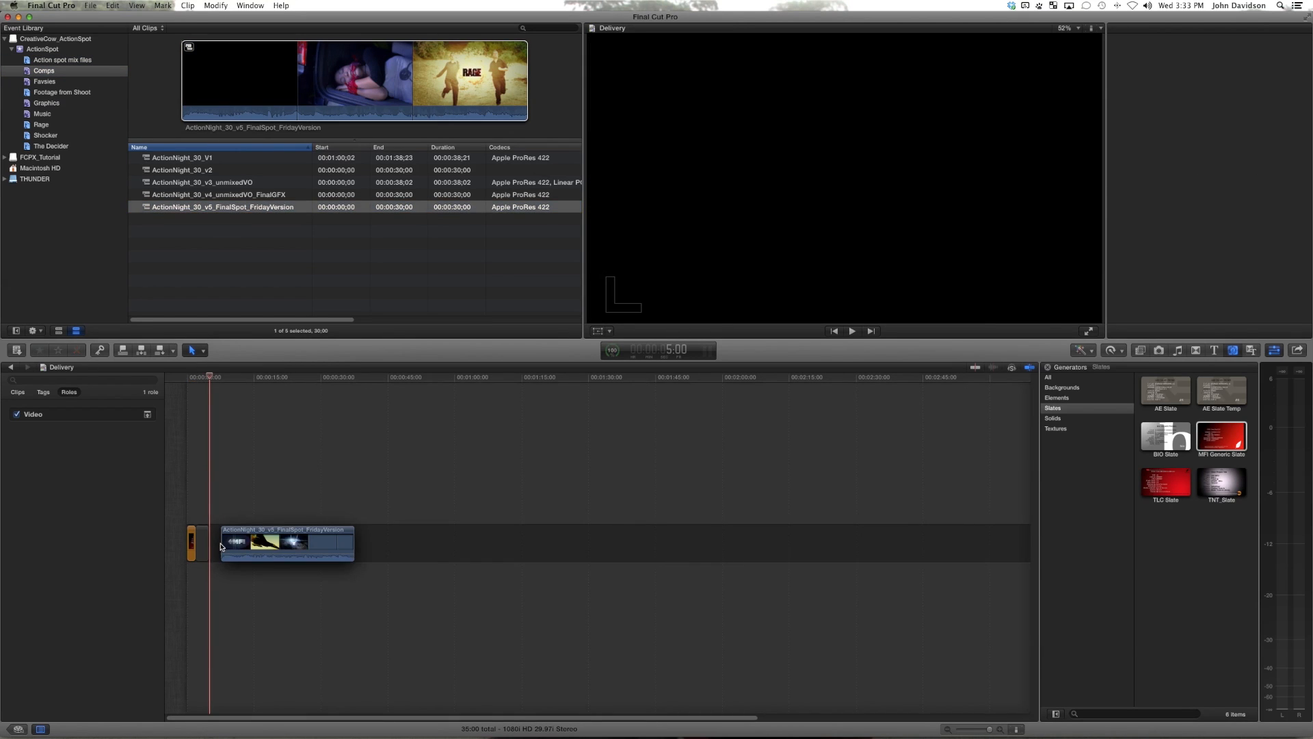
{"action": "left_click", "coordinate": [205, 547]}
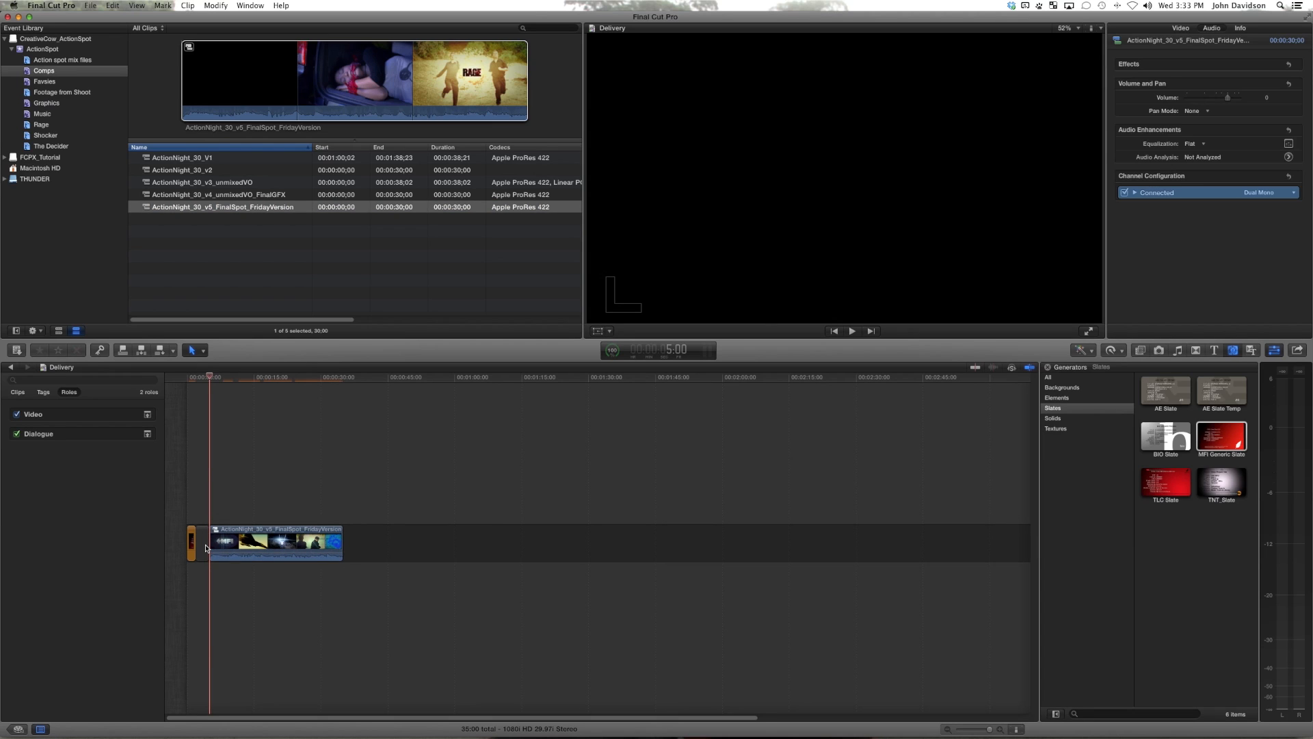
Step: Add a gap at the end of the Delivery timeline and set its duration to 1 second
{"action": "key", "text": "End"}
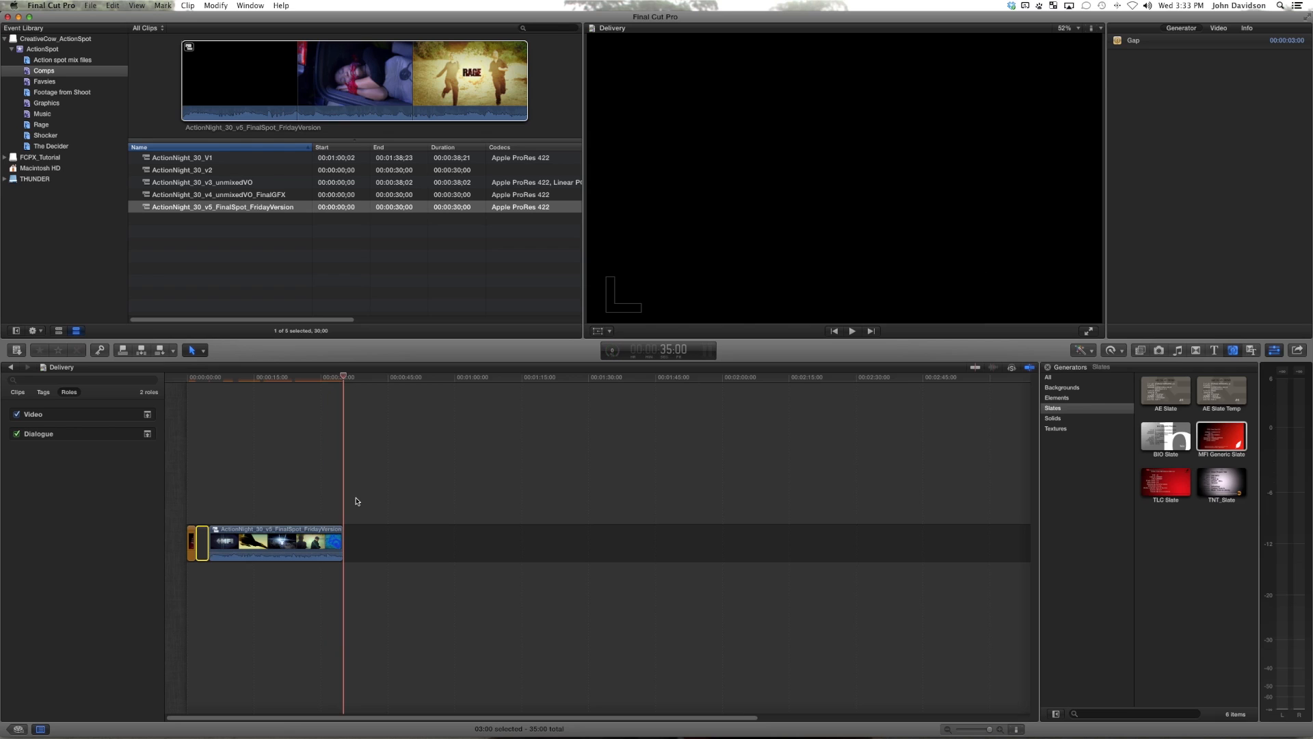
{"action": "key", "text": "alt+w"}
{"action": "key", "text": "ctrl+d"}
{"action": "type", "text": "100"}
{"action": "key", "text": "Return"}
Step: Check the spot's first frames around the 5-second mark, then return to the slate at the beginning
{"action": "left_click", "coordinate": [207, 379]}
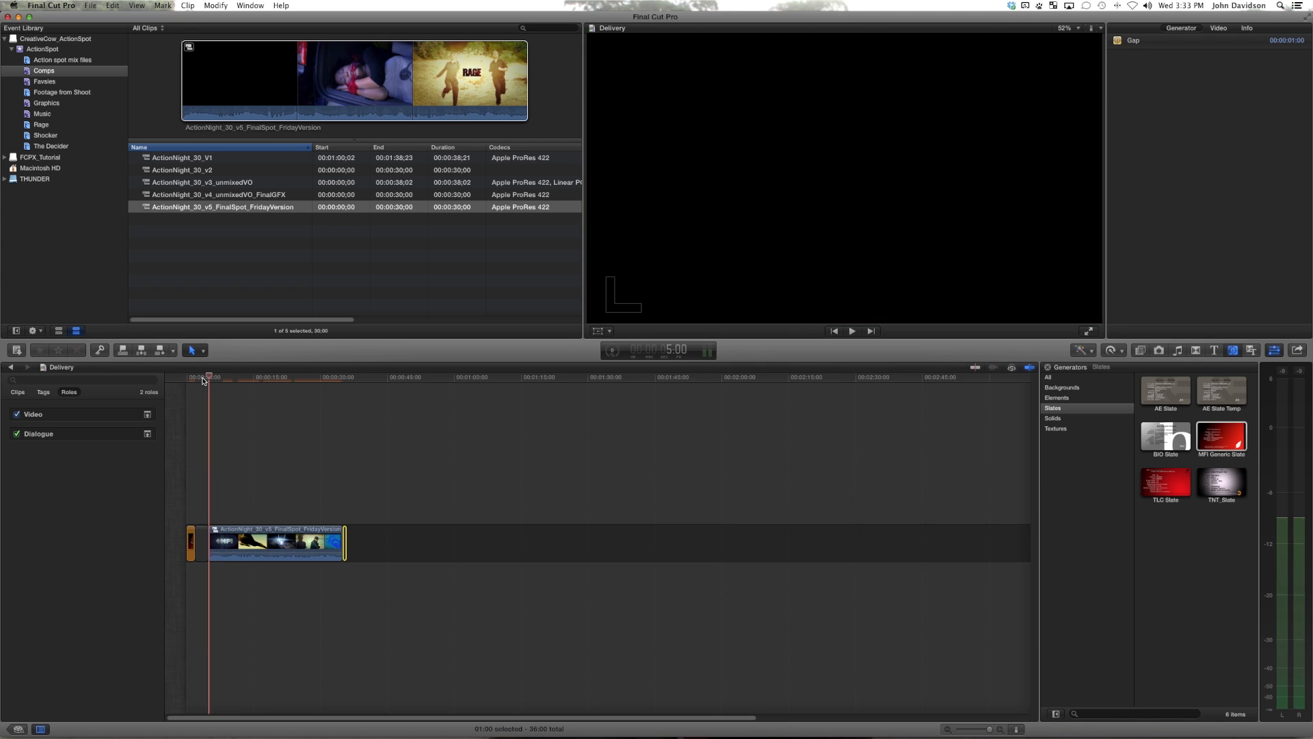
{"action": "key", "text": "Right"}
{"action": "key", "text": "Right"}
{"action": "key", "text": "Right"}
{"action": "key", "text": "Right"}
{"action": "key", "text": "Right"}
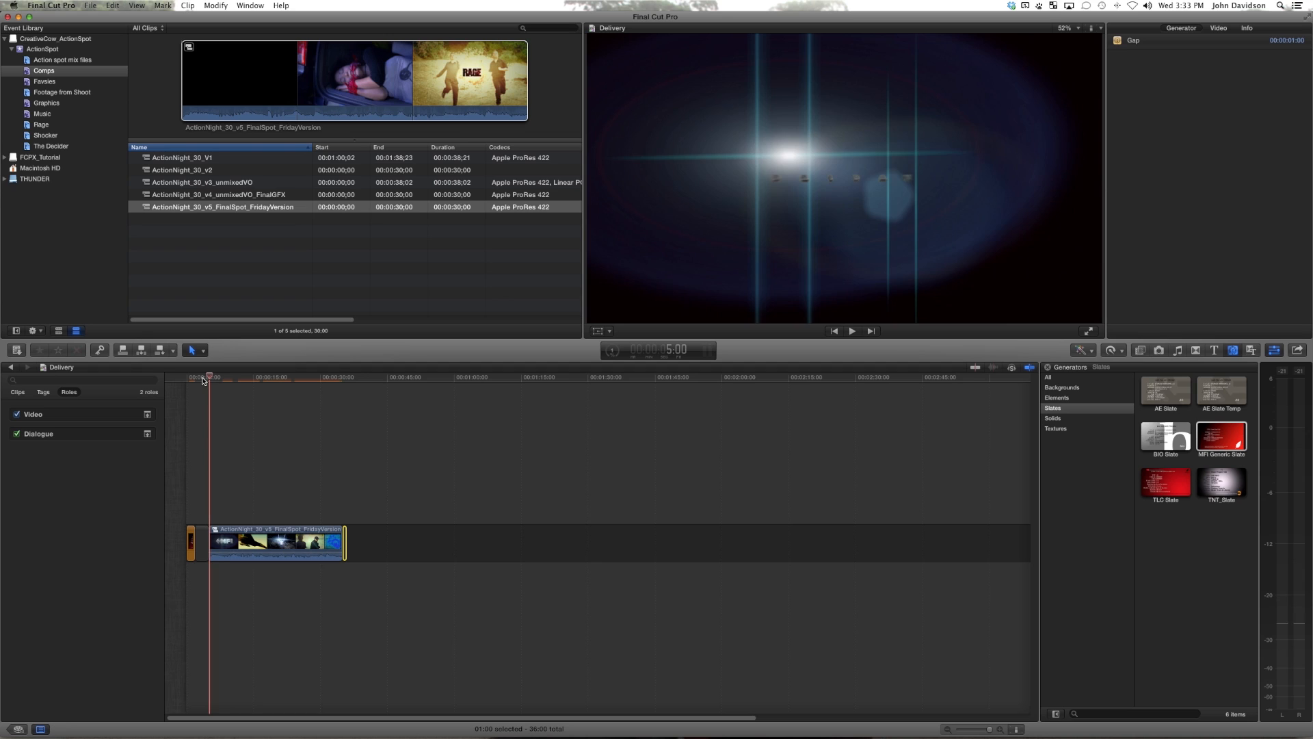
{"action": "key", "text": "Home"}
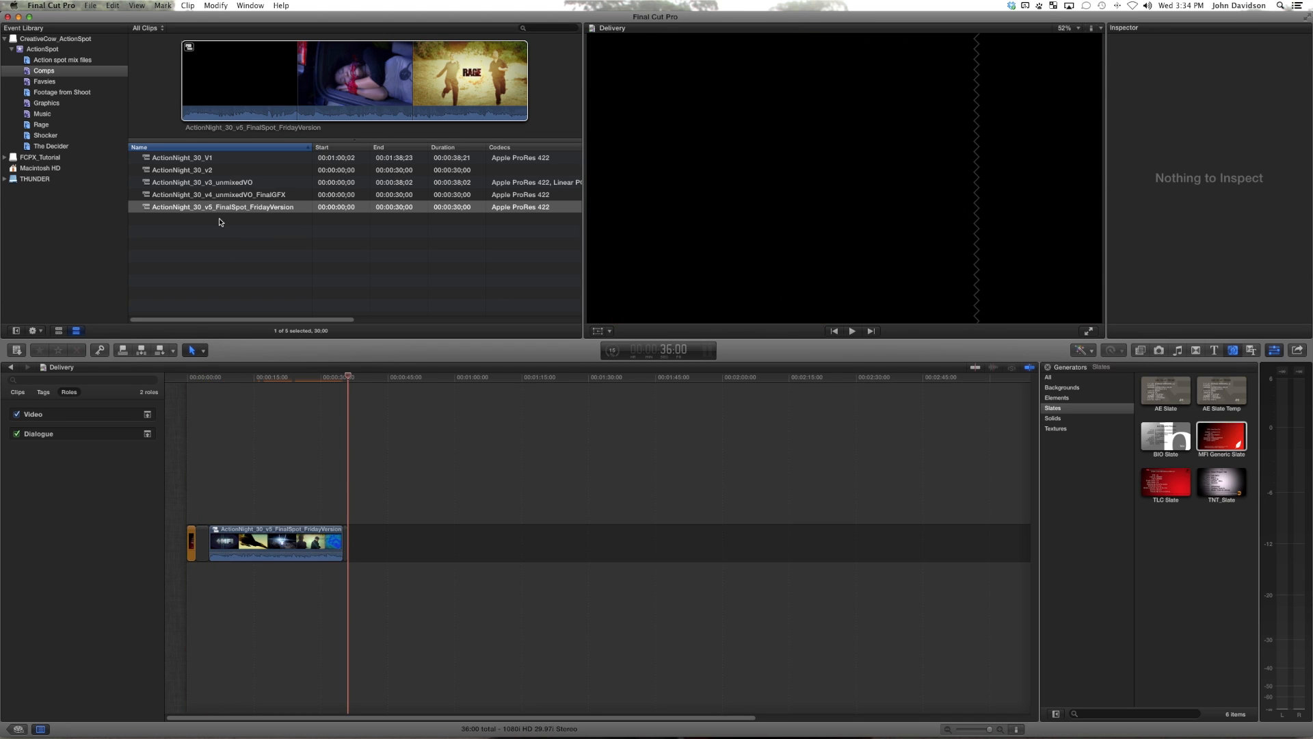
Step: Duplicate the FridayVersion compound clip in Comps and name the copy ActionNight_30_v5_FinalSpot_SUBMASTER
{"action": "left_click", "coordinate": [221, 208]}
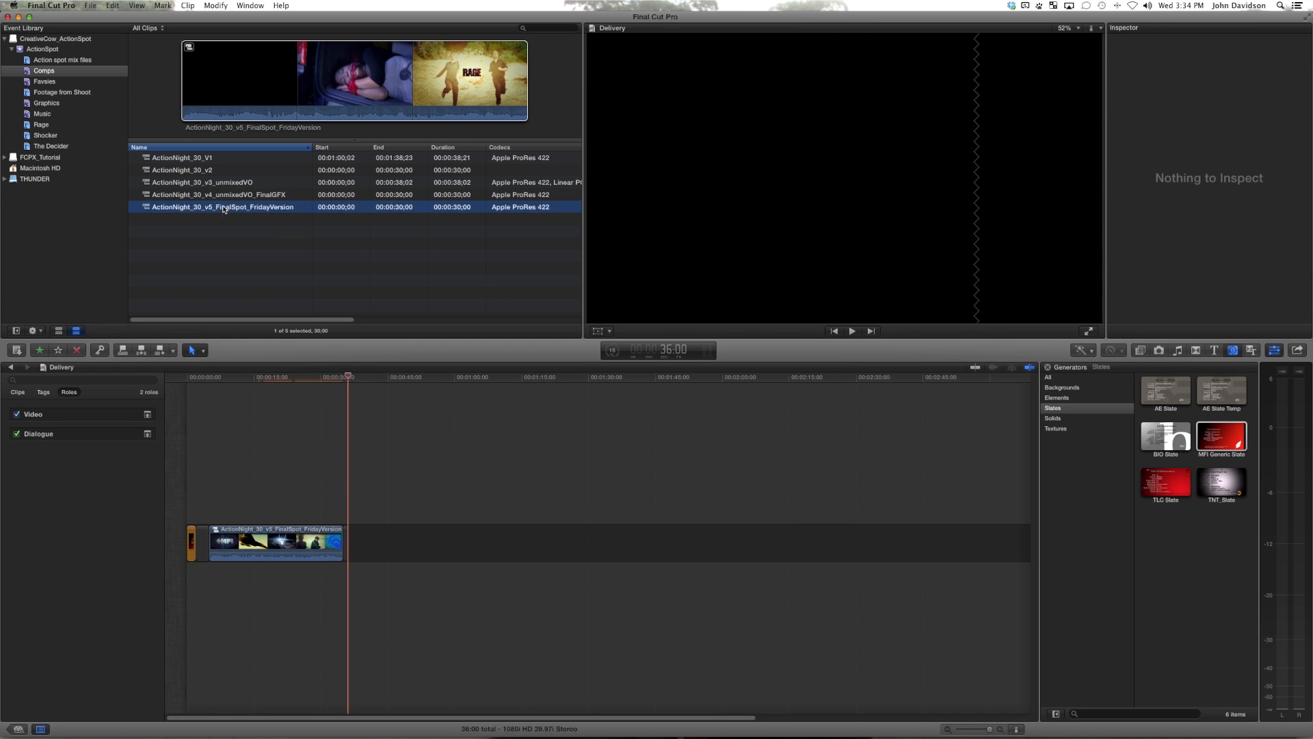
{"action": "left_click", "coordinate": [224, 198]}
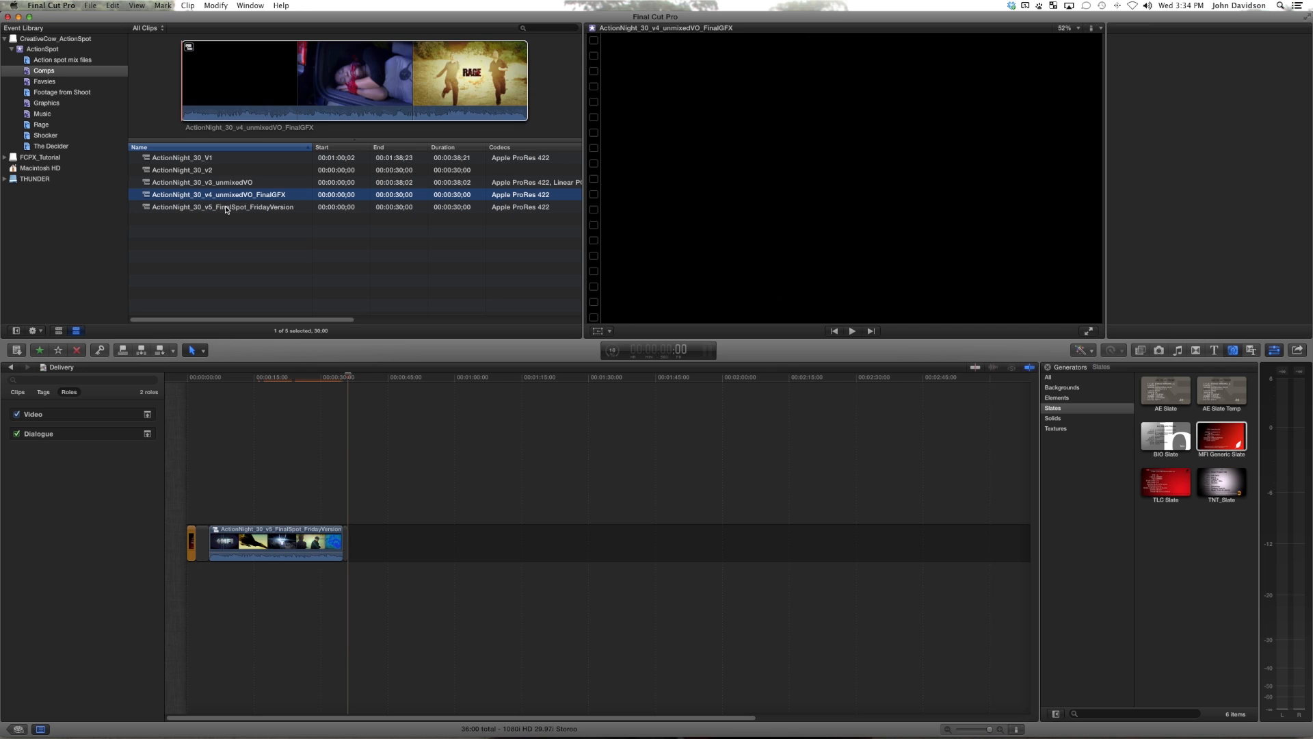
{"action": "left_click", "coordinate": [225, 208]}
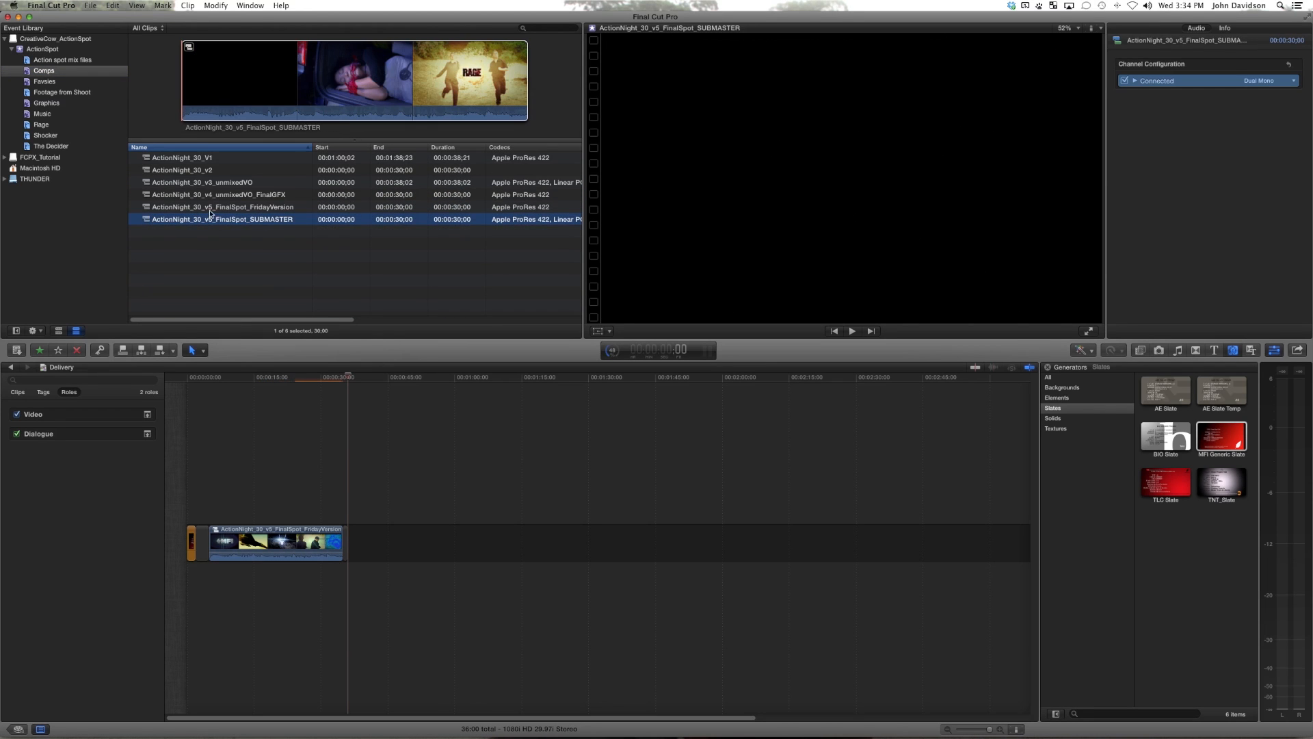
Step: Open the SUBMASTER compound clip in the timeline and delete its Action spot-Mix audio
{"action": "double_click", "coordinate": [149, 221]}
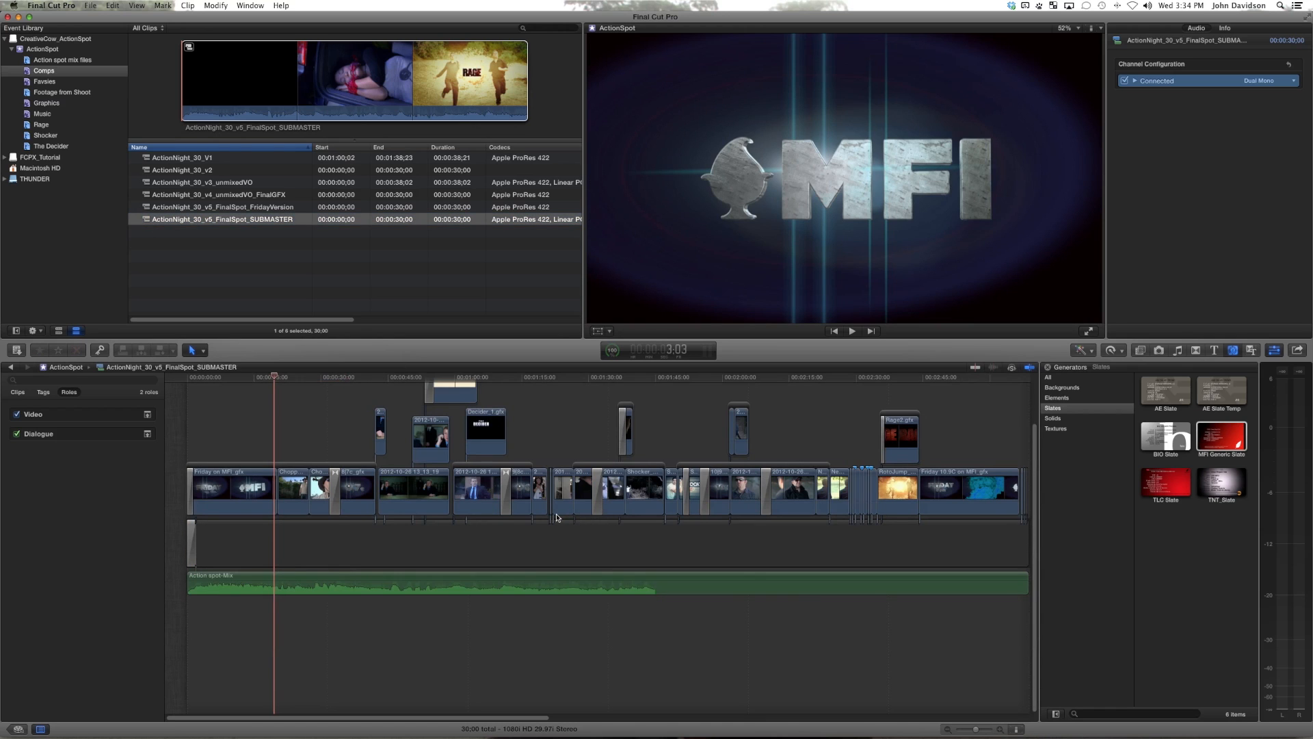
{"action": "left_click", "coordinate": [348, 576]}
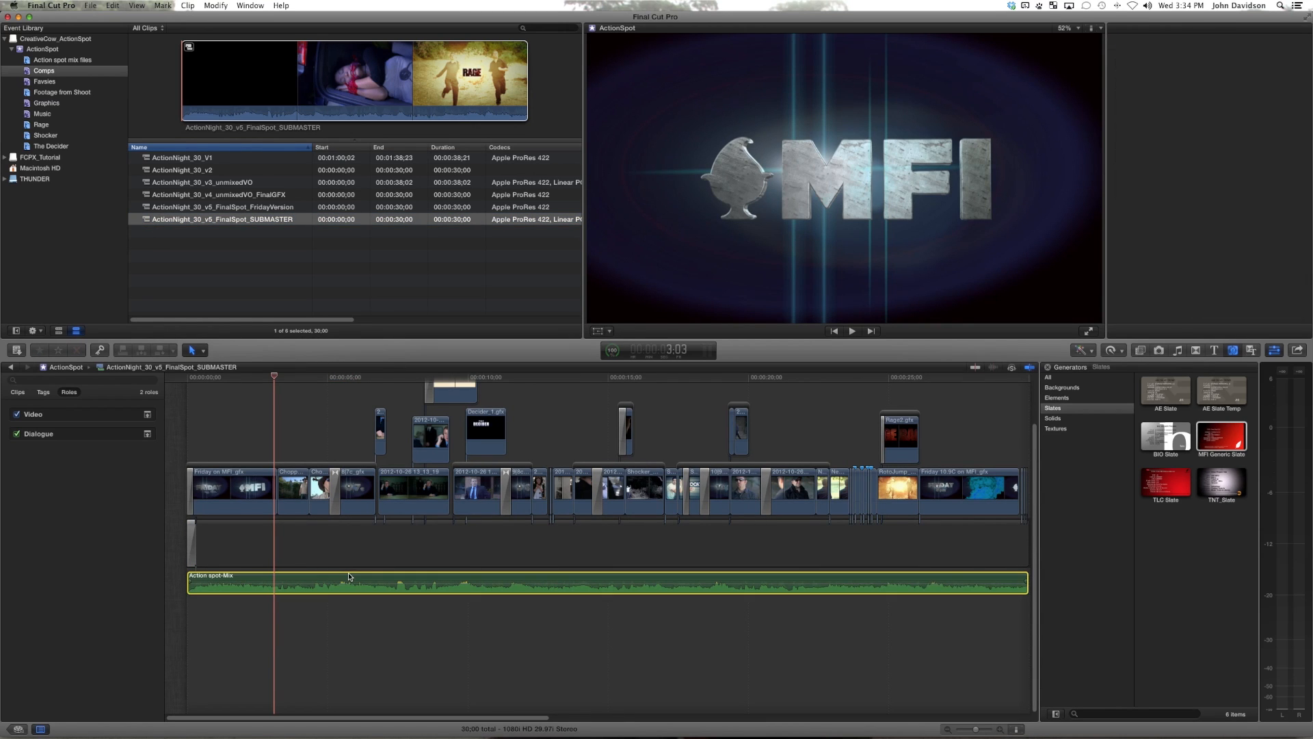
{"action": "key", "text": "Delete"}
Step: Connect the Dial, Fx, Mix minus narr, Music and Narr stems from Action spot mix files below the SUBMASTER video
{"action": "left_click", "coordinate": [60, 60]}
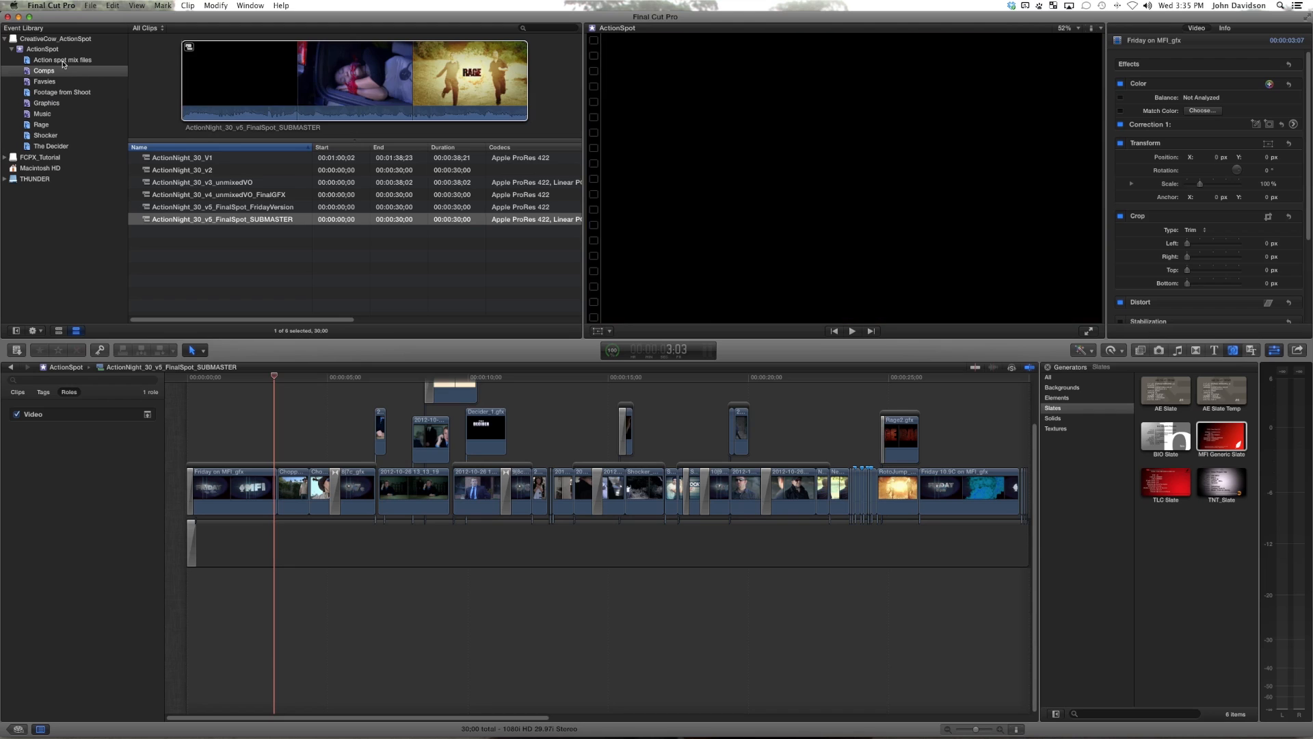
{"action": "left_click", "coordinate": [208, 159]}
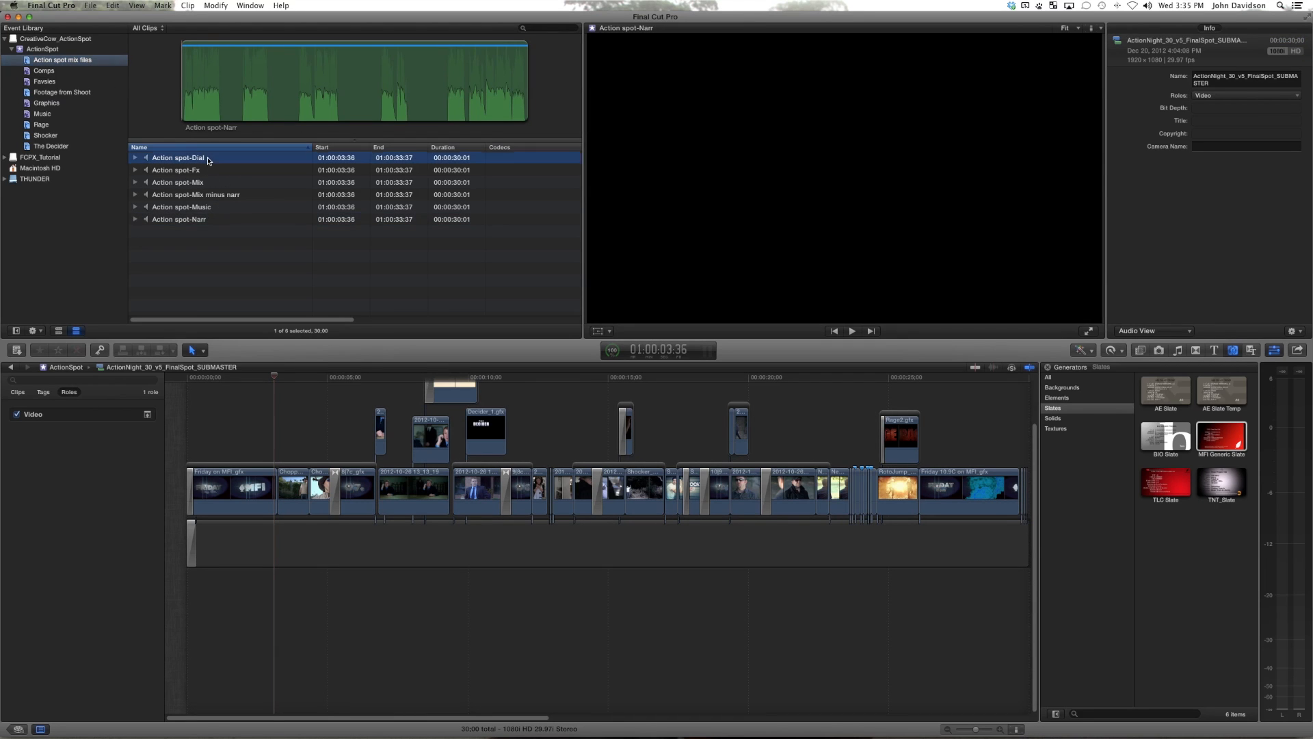
{"action": "left_click", "coordinate": [206, 170], "text": "shift"}
{"action": "left_click", "coordinate": [205, 195], "text": "super"}
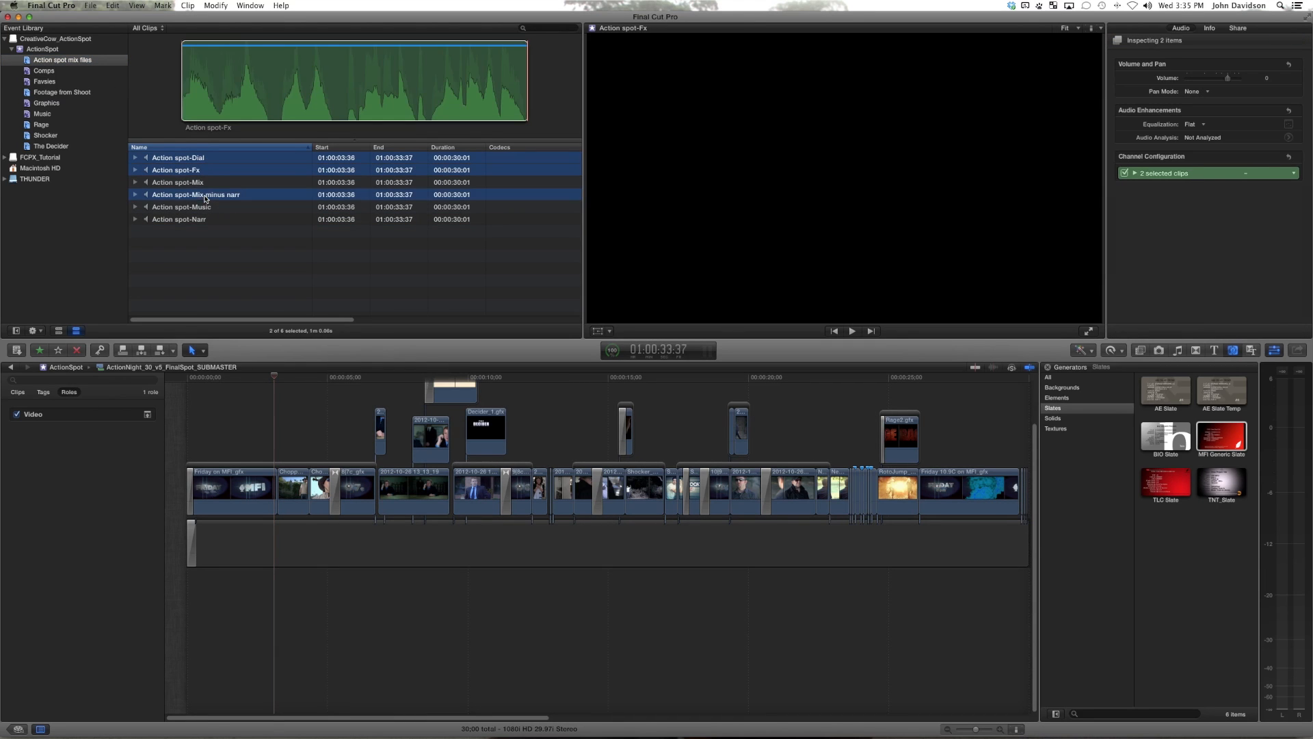
{"action": "left_click", "coordinate": [206, 208], "text": "super"}
{"action": "left_click", "coordinate": [216, 223], "text": "super"}
{"action": "left_click_drag", "start_coordinate": [217, 223], "coordinate": [188, 628]}
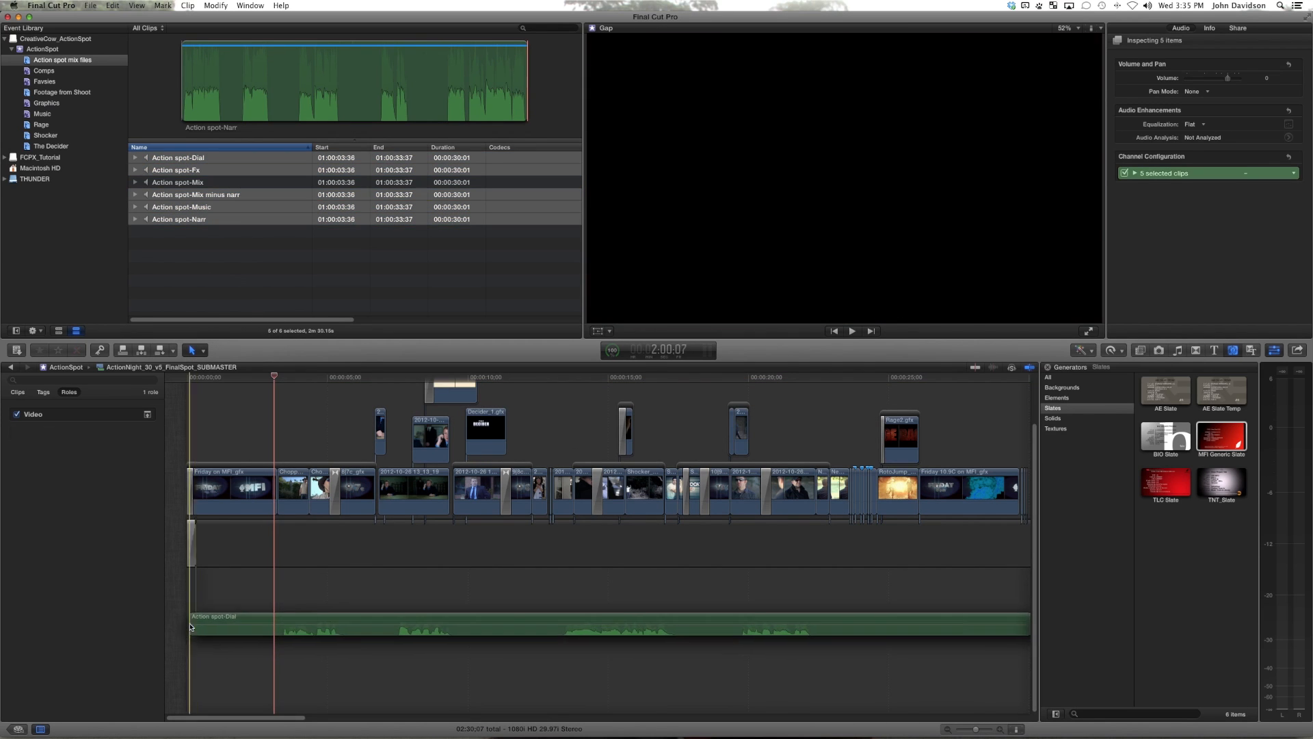
Step: Stack the five connected audio stems beneath one another, each aligned with the start of the timeline
{"action": "key", "text": "shift+z"}
{"action": "left_click_drag", "start_coordinate": [709, 584], "coordinate": [284, 666]}
{"action": "left_click_drag", "start_coordinate": [854, 584], "coordinate": [322, 692]}
{"action": "left_click", "coordinate": [284, 540]}
{"action": "key", "text": "shift+z"}
{"action": "left_click_drag", "start_coordinate": [328, 637], "coordinate": [203, 637]}
{"action": "left_click_drag", "start_coordinate": [294, 665], "coordinate": [203, 665]}
{"action": "left_click_drag", "start_coordinate": [442, 690], "coordinate": [197, 690]}
{"action": "left_click_drag", "start_coordinate": [212, 584], "coordinate": [209, 583]}
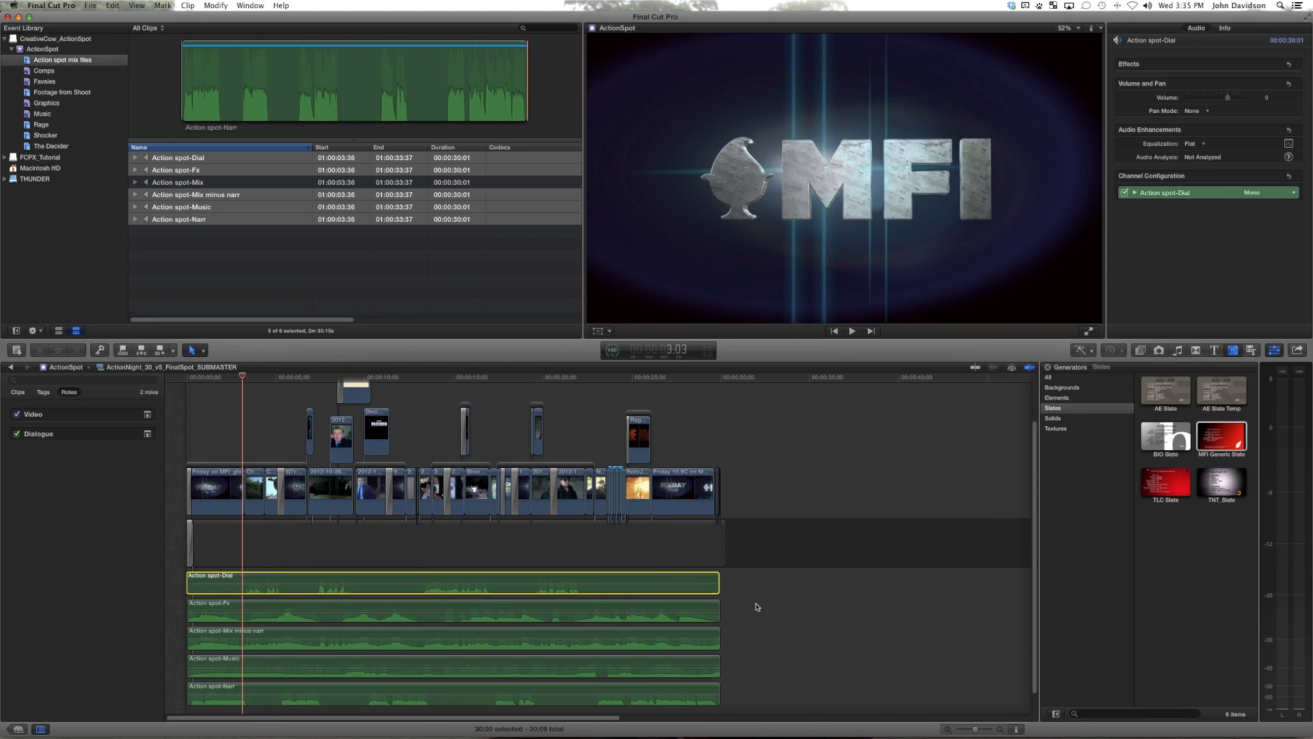
Step: Check how the ends of the five stems line up with the end of the video
{"action": "left_click", "coordinate": [720, 584]}
{"action": "key", "text": "super+equal"}
{"action": "left_click_drag", "start_coordinate": [331, 560], "coordinate": [636, 560]}
{"action": "key", "text": "shift+z"}
{"action": "left_click", "coordinate": [990, 523]}
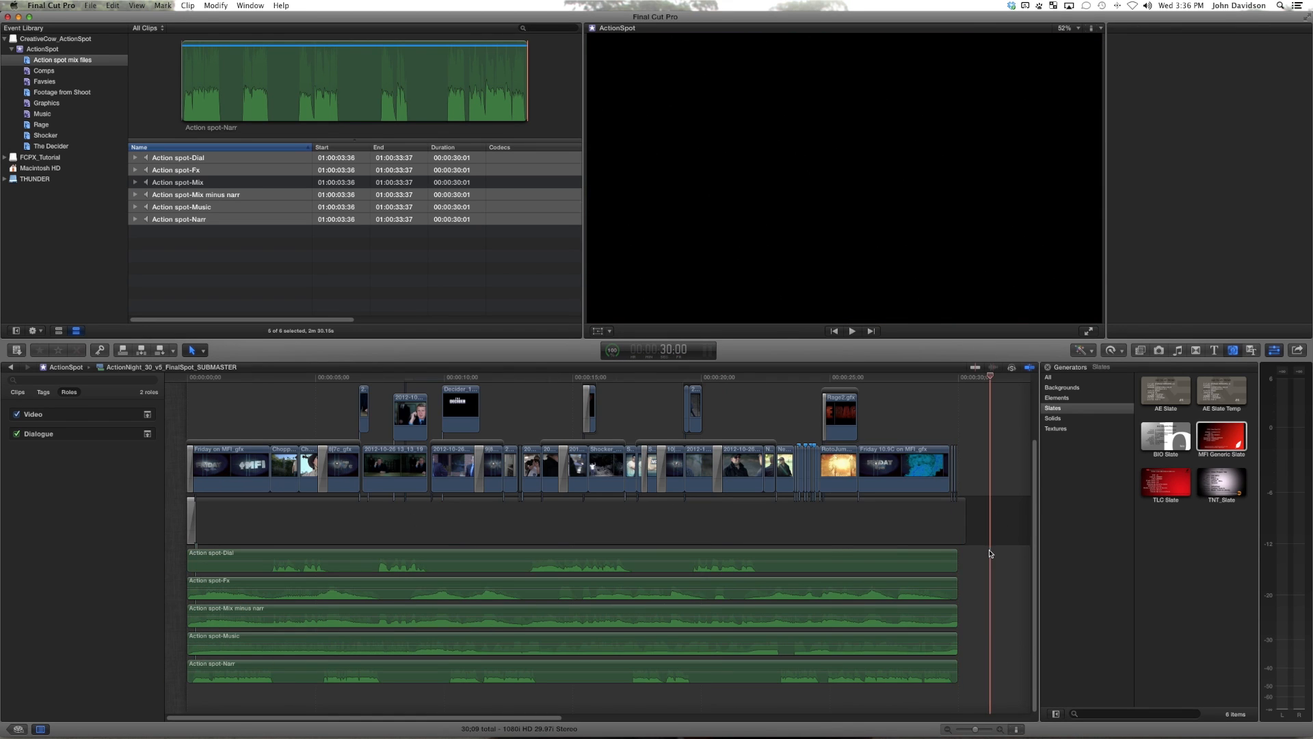
Step: Review the Dial stem's role, and assign Effects to the Fx stem, Music to the Music stem and VO to the Narr stem
{"action": "left_click", "coordinate": [621, 558]}
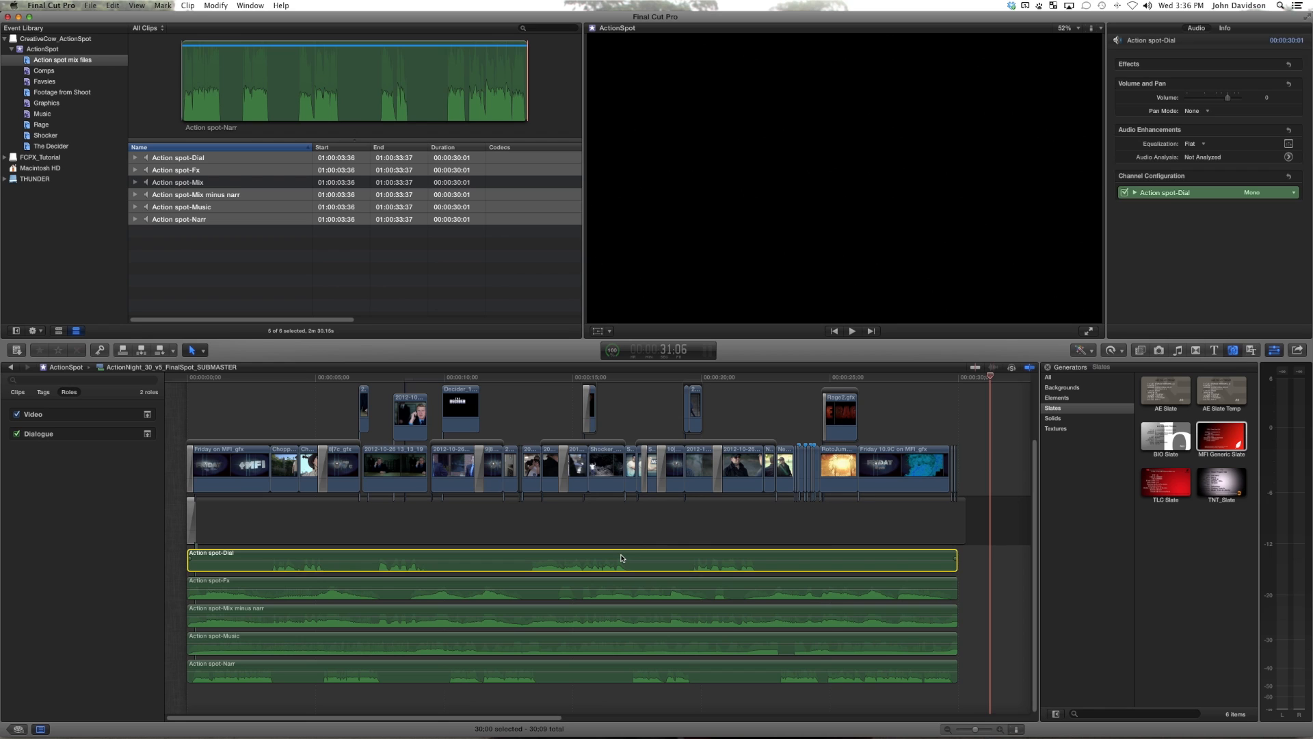
{"action": "left_click", "coordinate": [1227, 28]}
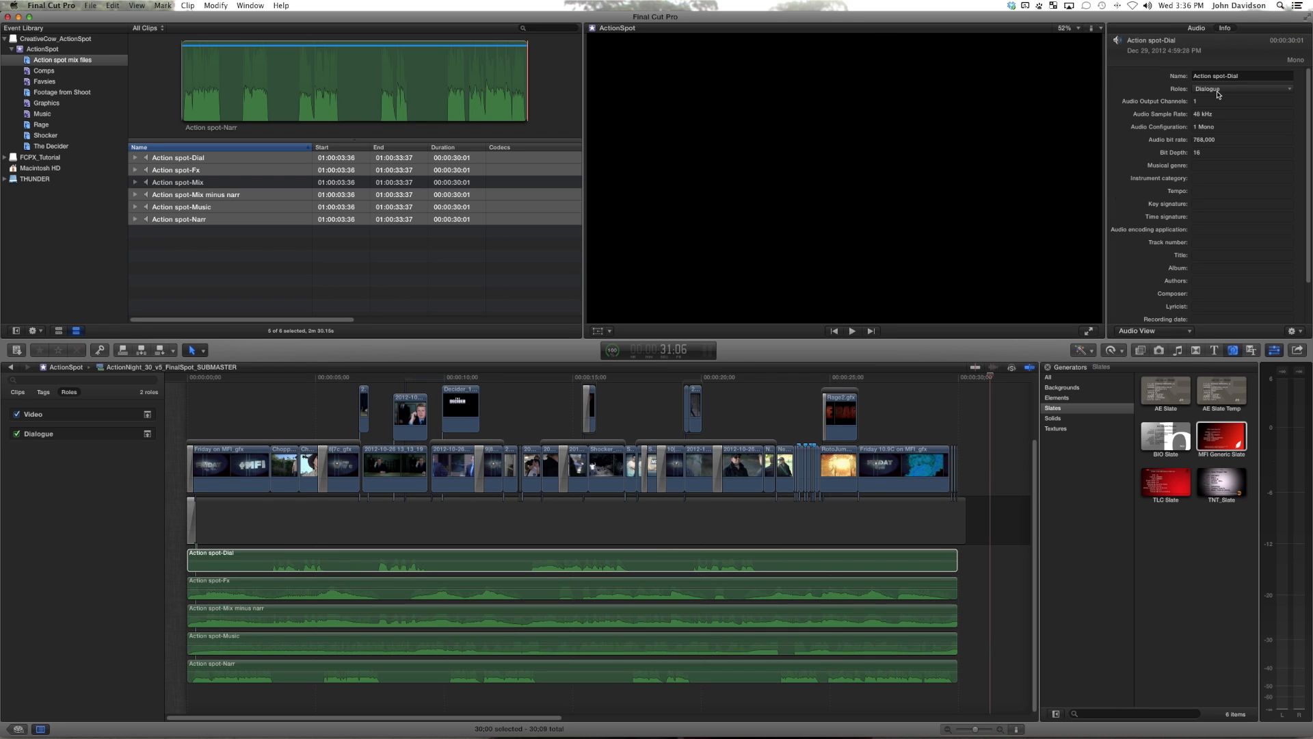
{"action": "left_click", "coordinate": [606, 584]}
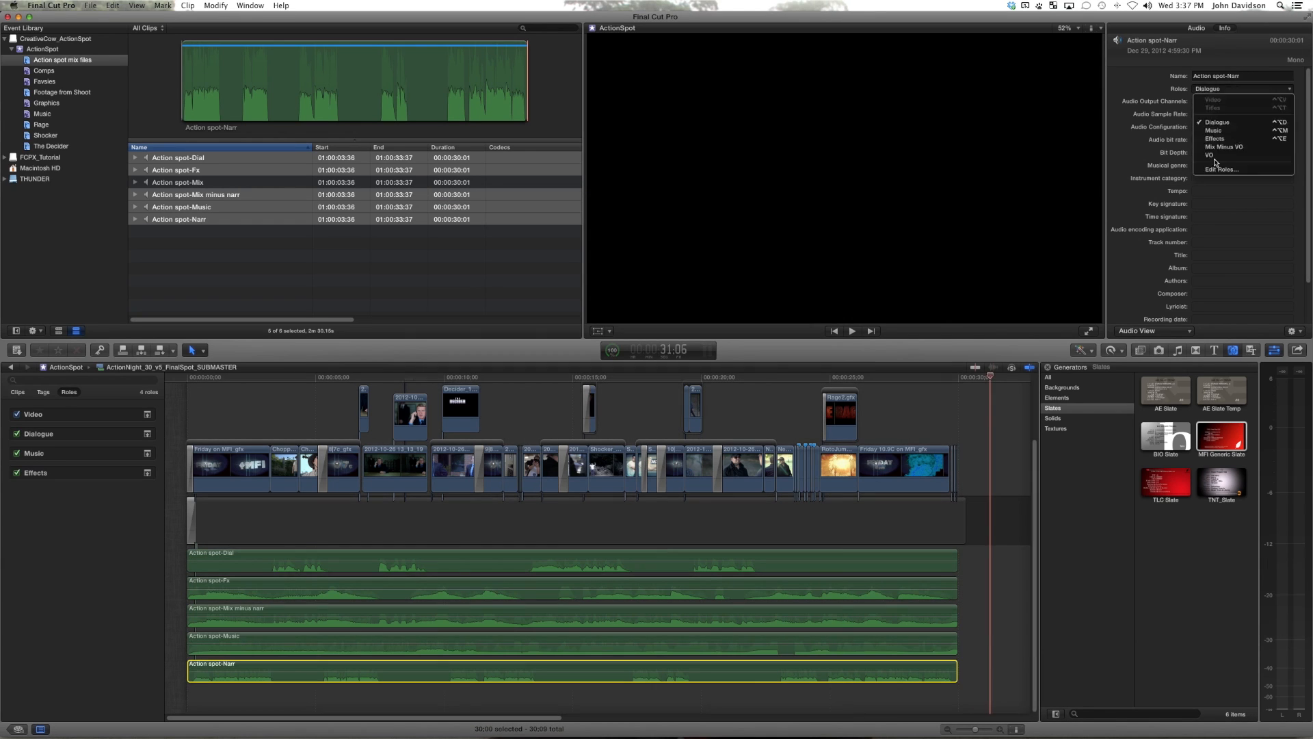
Step: Start a Master File export of the SUBMASTER project and set its roles to Roles As Multitrack QuickTime Movie
{"action": "left_click", "coordinate": [438, 378]}
{"action": "key", "text": "super+e"}
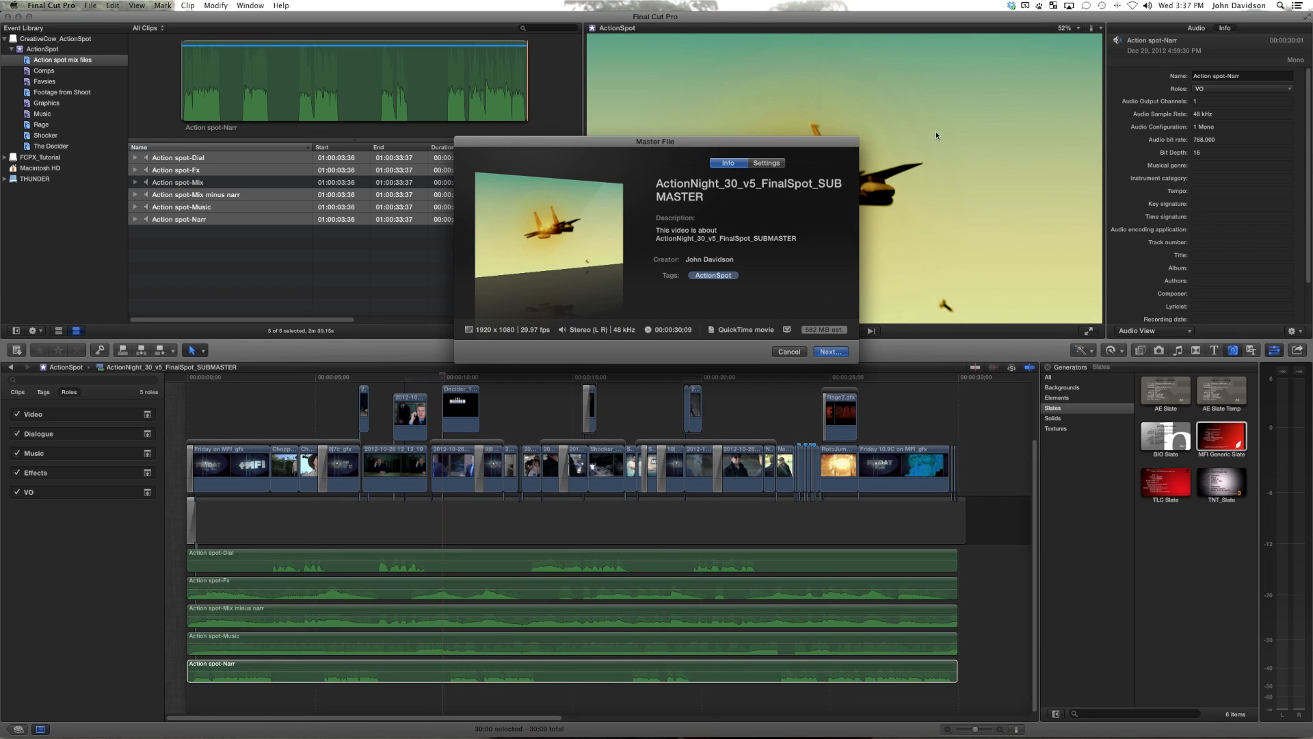
{"action": "left_click", "coordinate": [766, 163]}
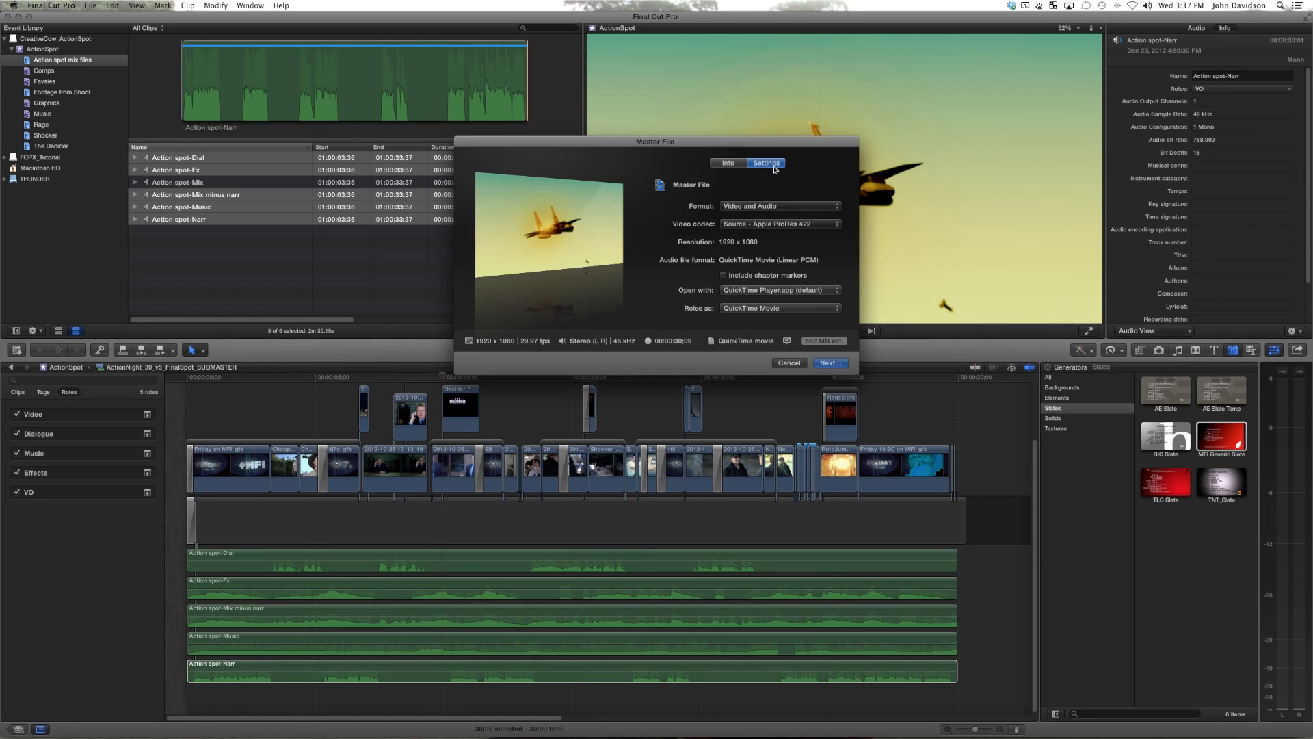
{"action": "left_click", "coordinate": [787, 308]}
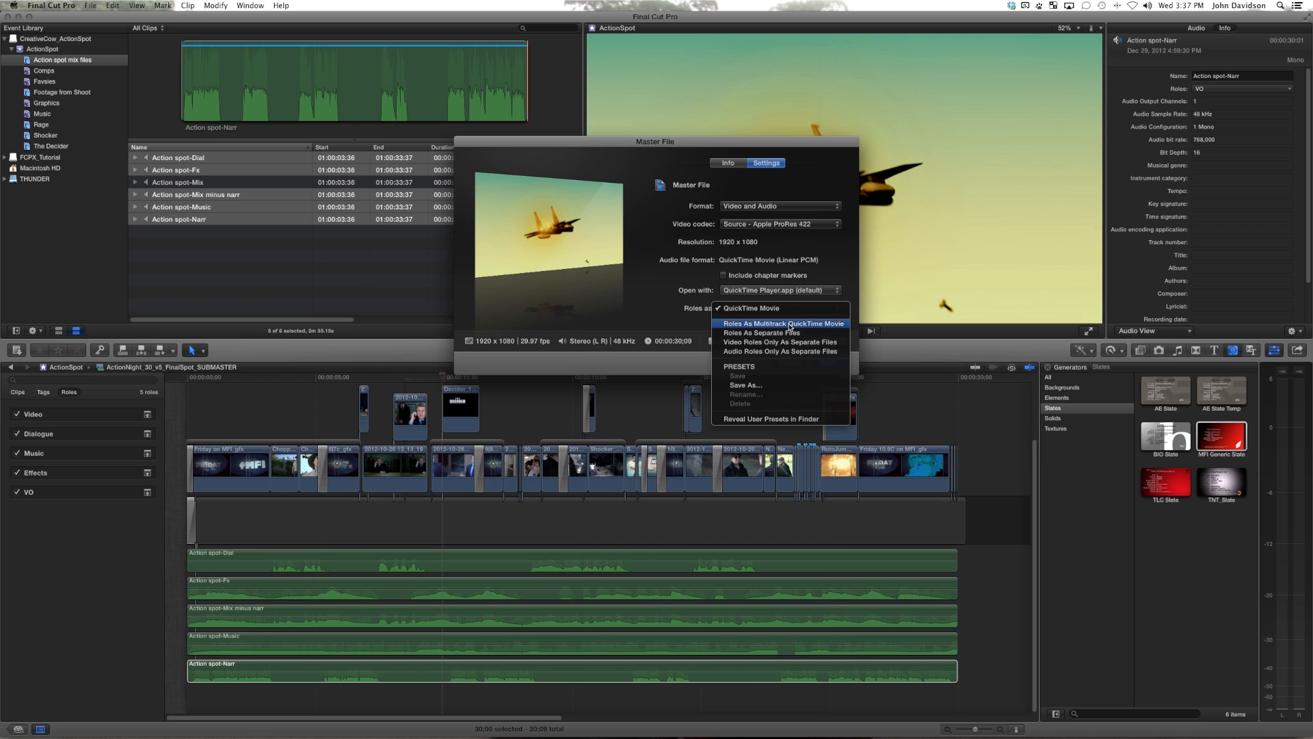
{"action": "left_click", "coordinate": [788, 324]}
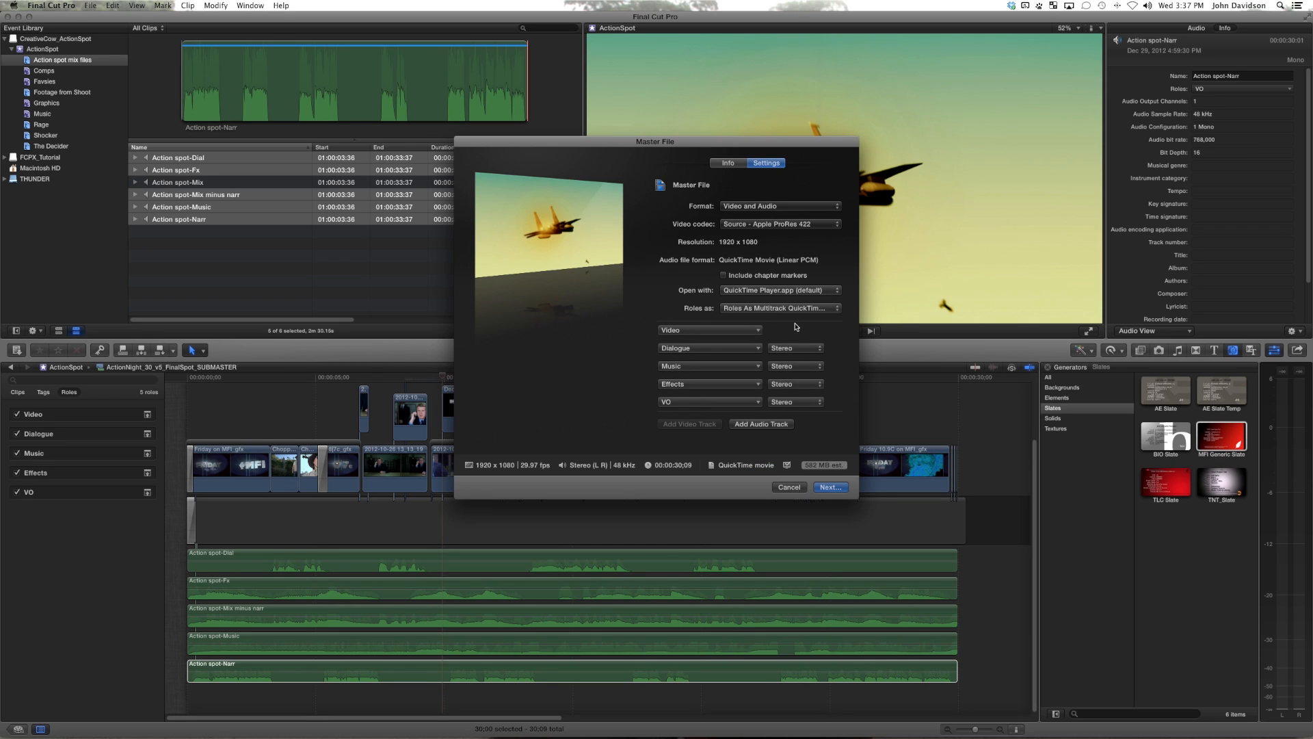
Step: Set the Dialogue and VO tracks to Mono in the export settings, and cancel the master file export
{"action": "left_click", "coordinate": [800, 350]}
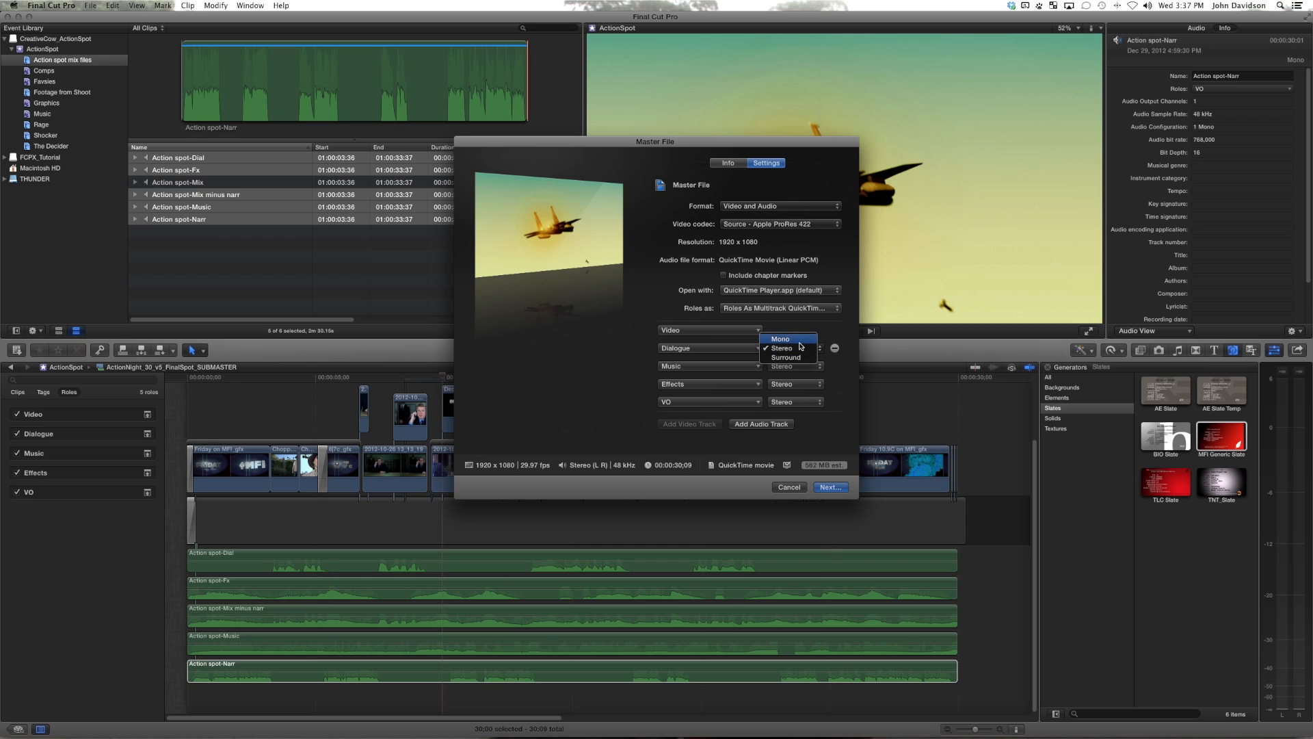
{"action": "left_click", "coordinate": [801, 345]}
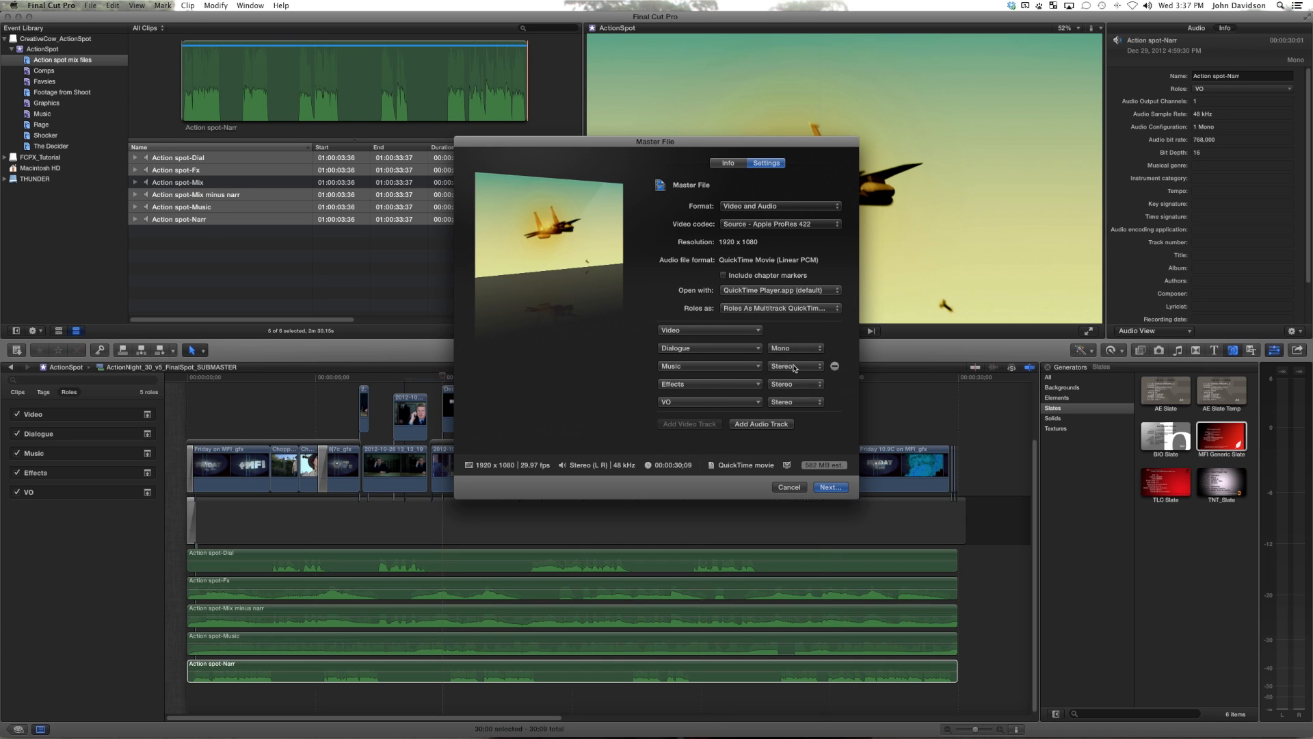
{"action": "left_click", "coordinate": [795, 402]}
{"action": "left_click", "coordinate": [786, 392]}
{"action": "left_click", "coordinate": [797, 490]}
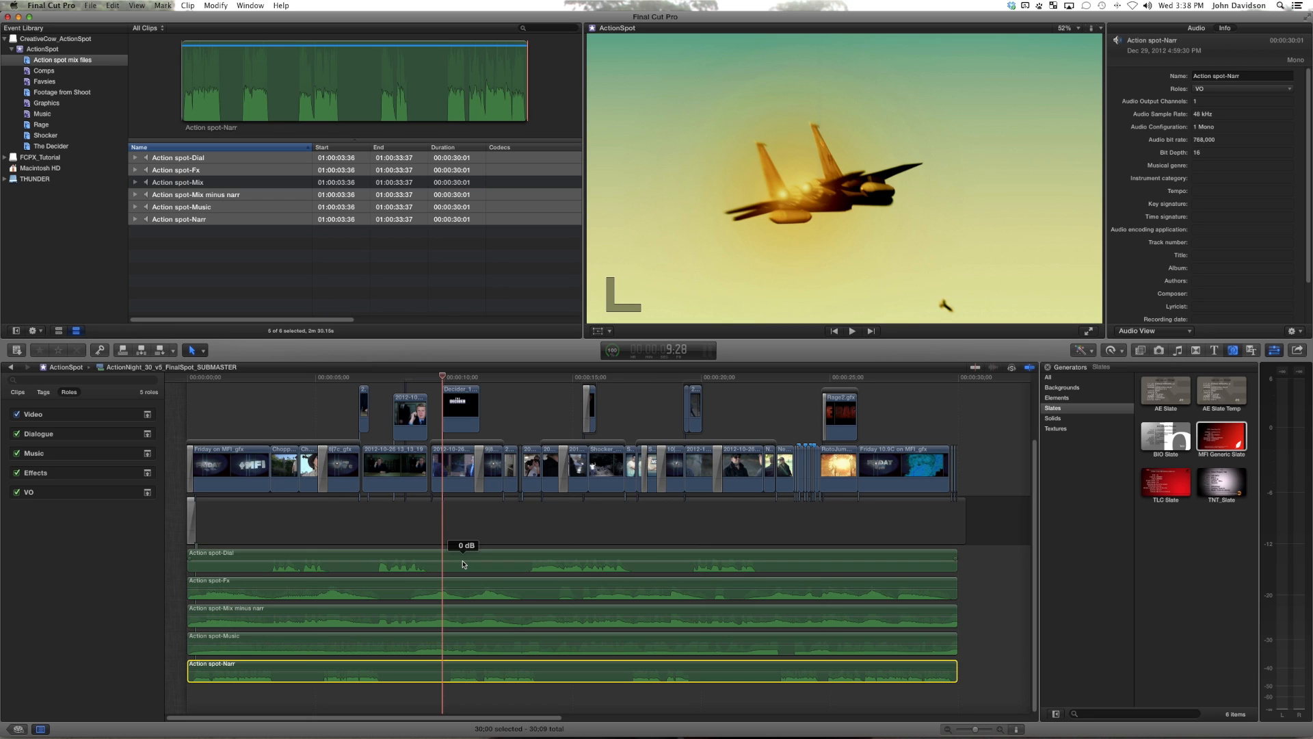
Step: Switch to Finder and locate CreativeCow_ActionSpot.sparsebundle in the MFI folder inside FCPX DMG PROJECTS
{"action": "left_click", "coordinate": [174, 263]}
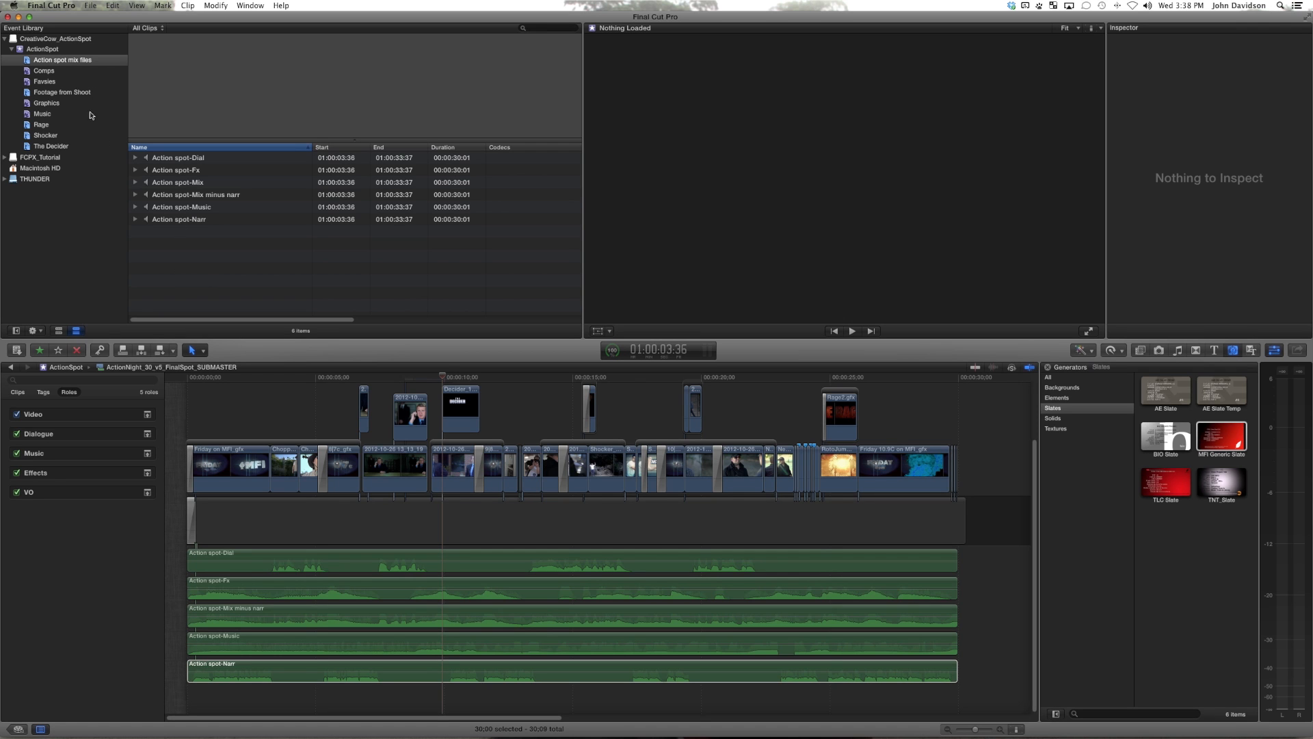
{"action": "left_click", "coordinate": [93, 702]}
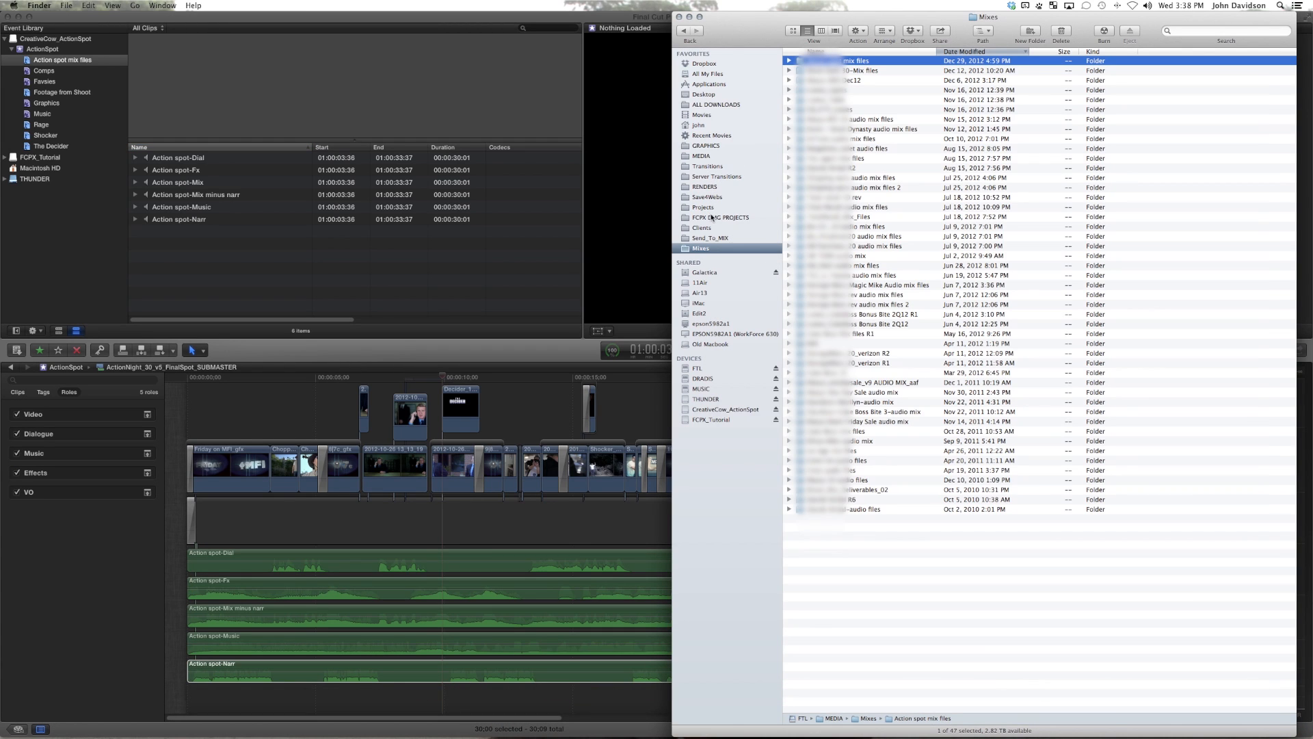
{"action": "left_click", "coordinate": [714, 217]}
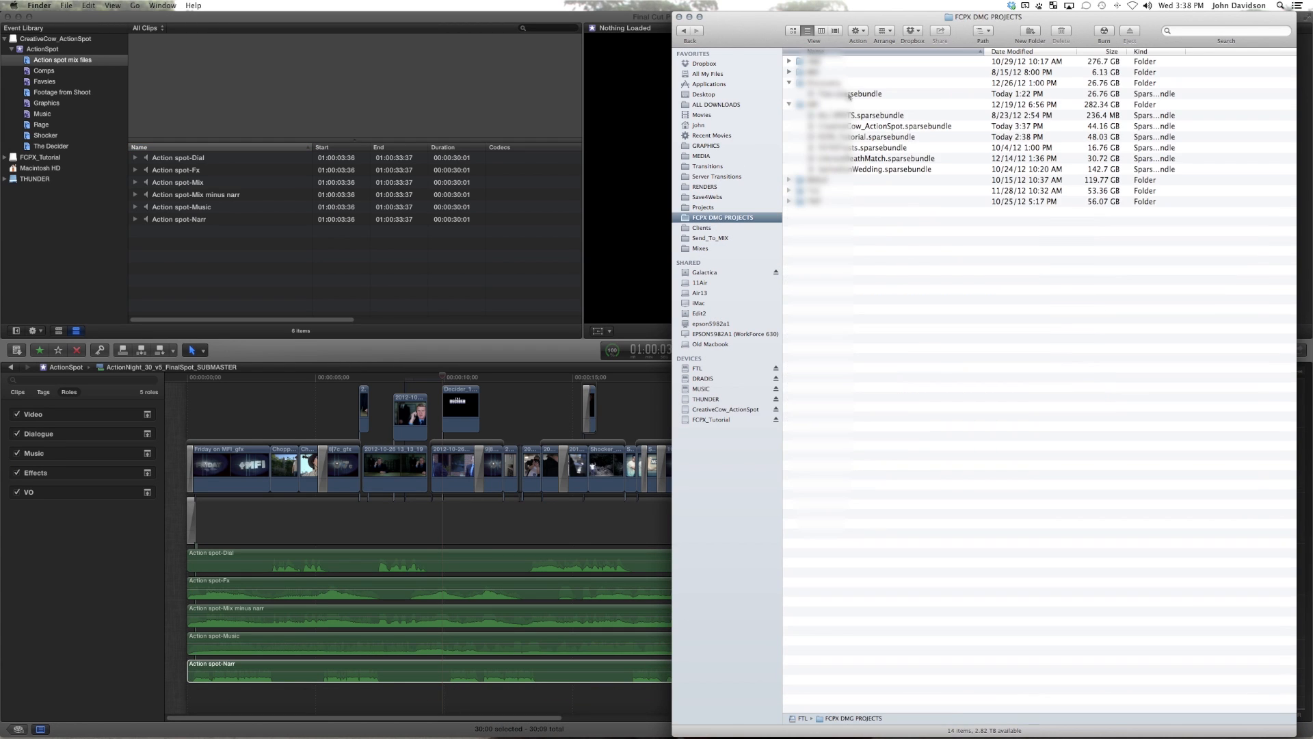
{"action": "double_click", "coordinate": [818, 106]}
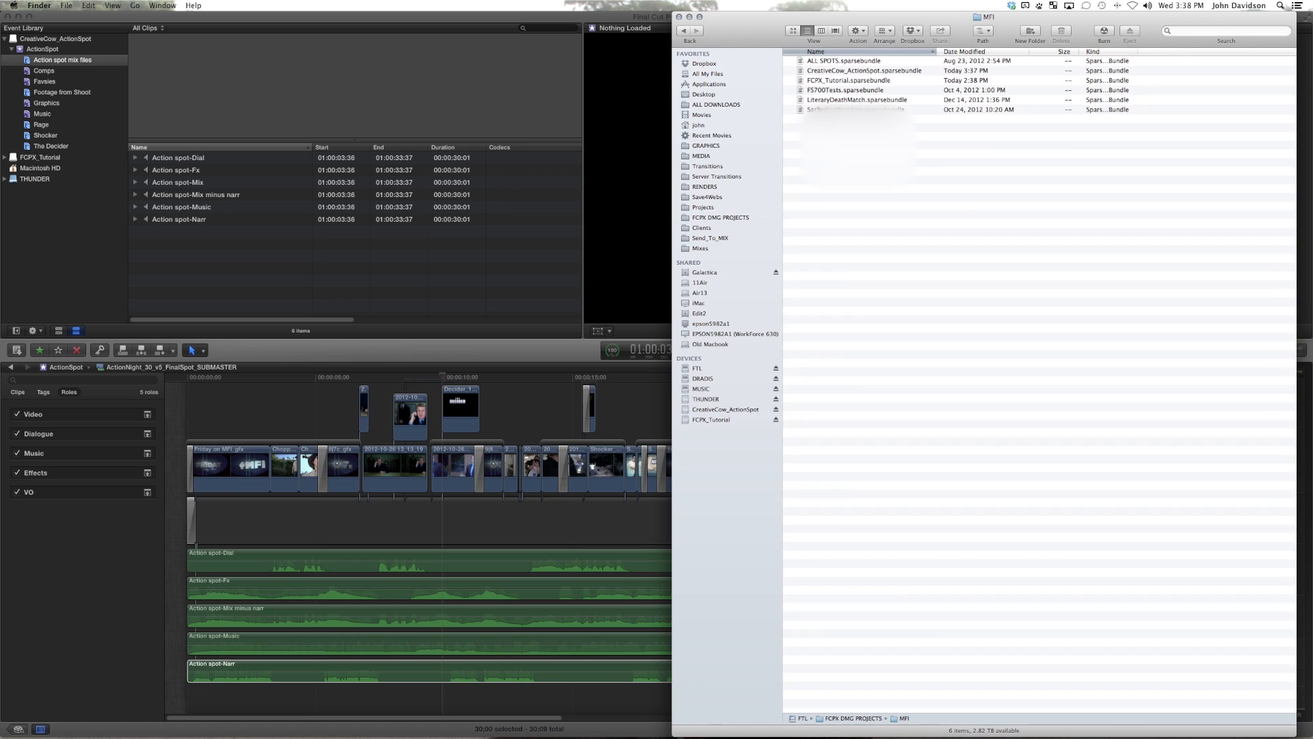
{"action": "left_click", "coordinate": [853, 72]}
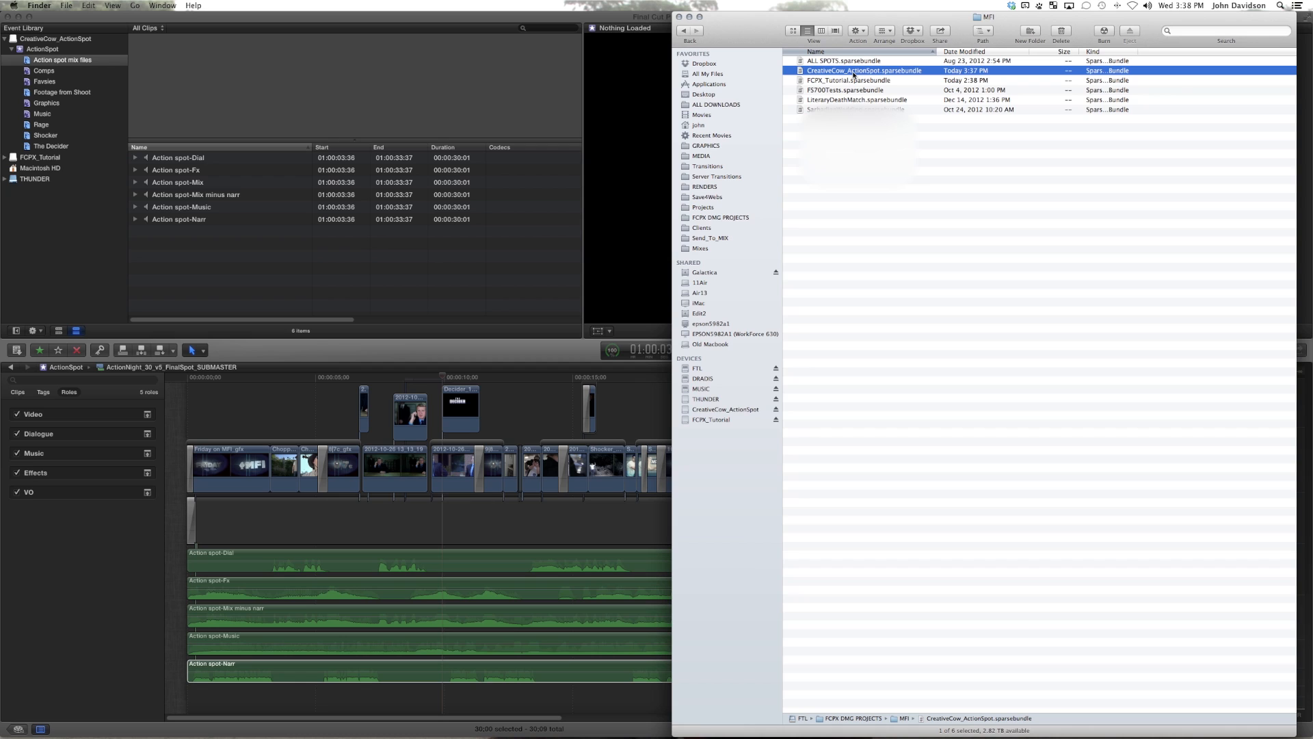
{"action": "left_click", "coordinate": [889, 168]}
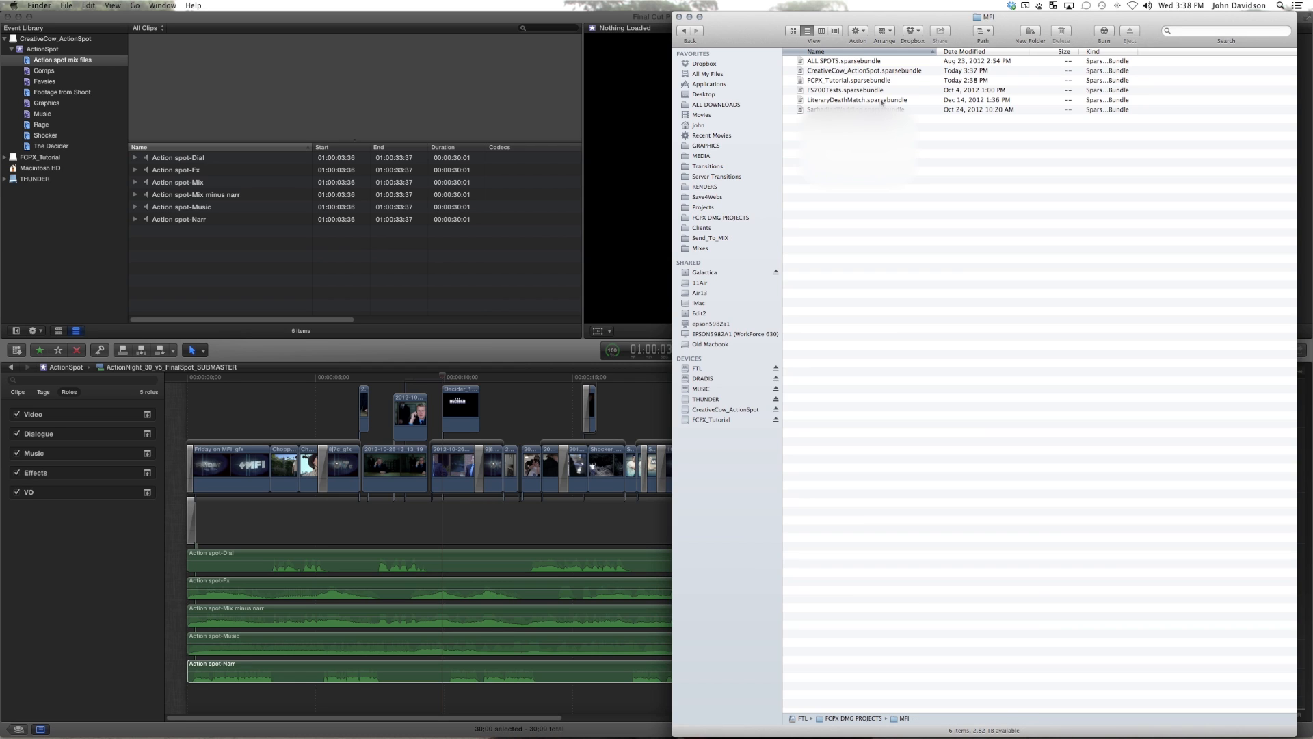
{"action": "left_click", "coordinate": [876, 71]}
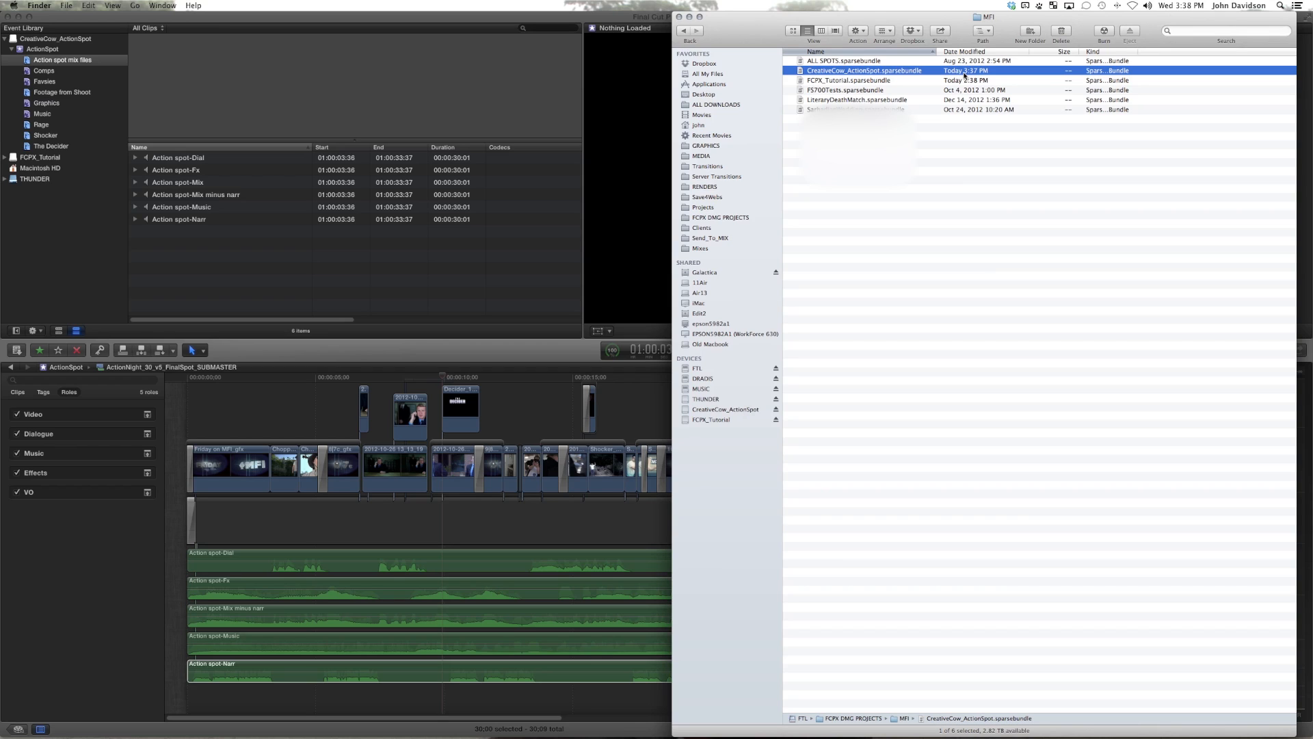
Step: Examine the Final Cut Events and Final Cut Projects folders on the CreativeCow_ActionSpot volume, including Backups and Render Files, and close the window
{"action": "left_click", "coordinate": [715, 408]}
{"action": "left_click", "coordinate": [790, 61]}
{"action": "left_click", "coordinate": [800, 71]}
{"action": "left_click", "coordinate": [810, 80]}
{"action": "left_click", "coordinate": [790, 148]}
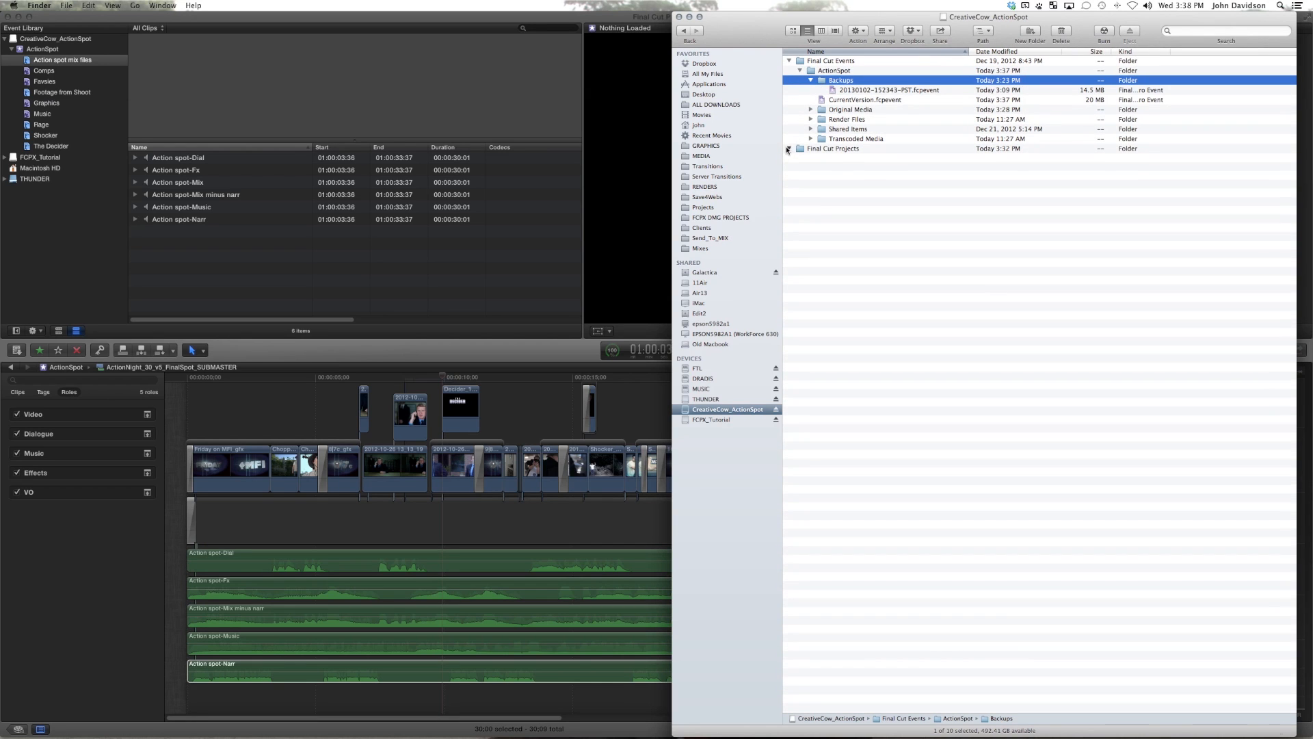
{"action": "left_click", "coordinate": [811, 119]}
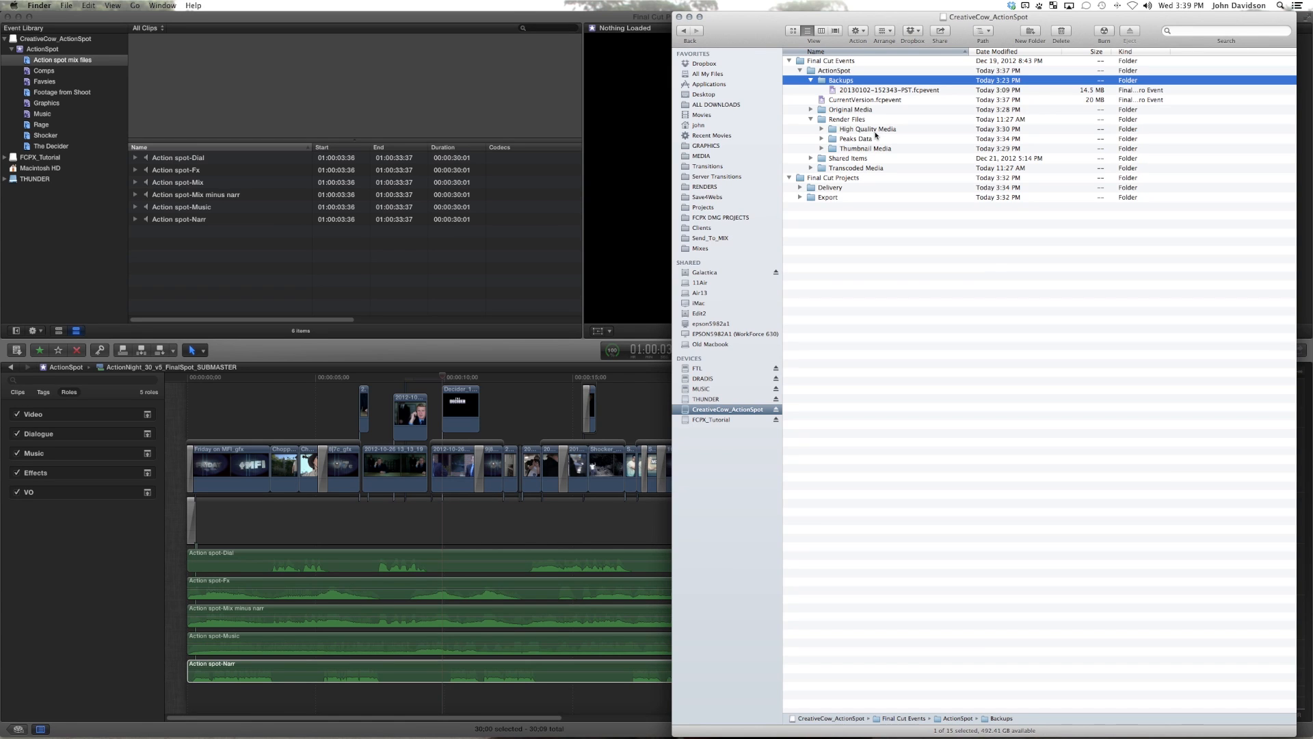
{"action": "left_click", "coordinate": [790, 62]}
{"action": "left_click", "coordinate": [789, 70]}
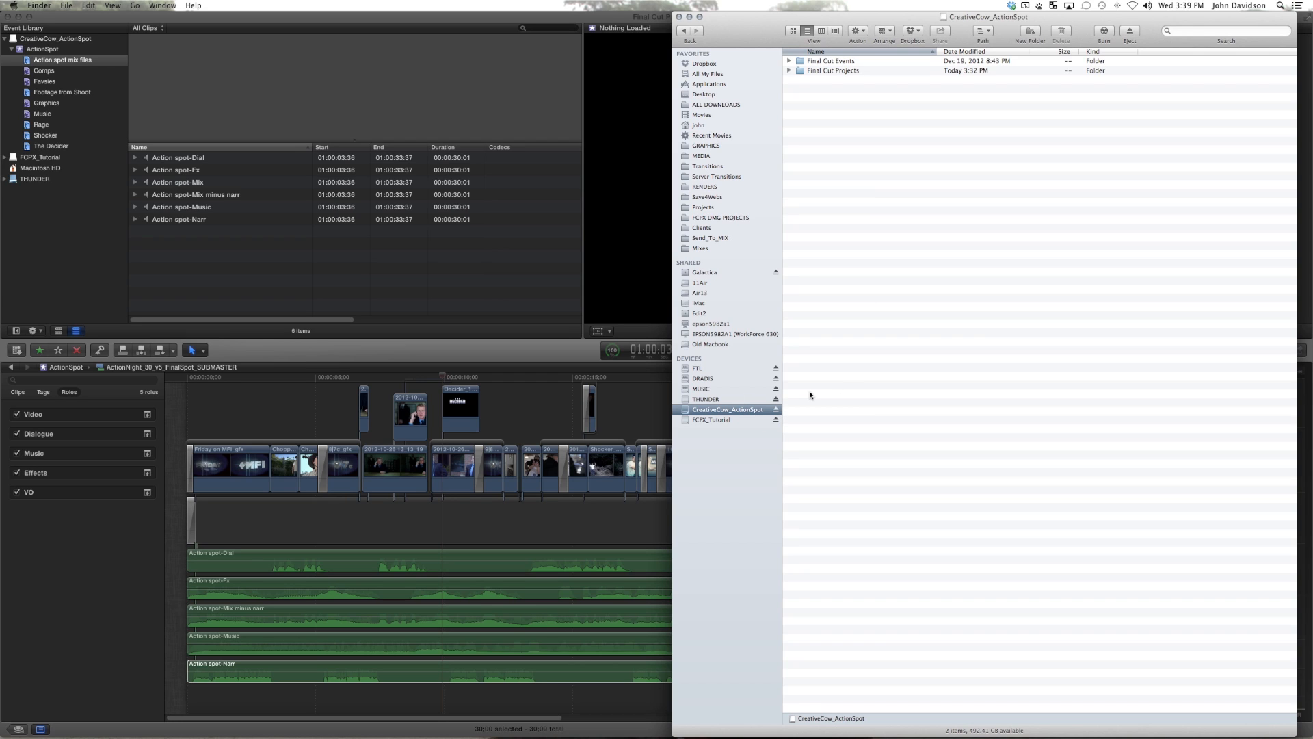
{"action": "key", "text": "super+w"}
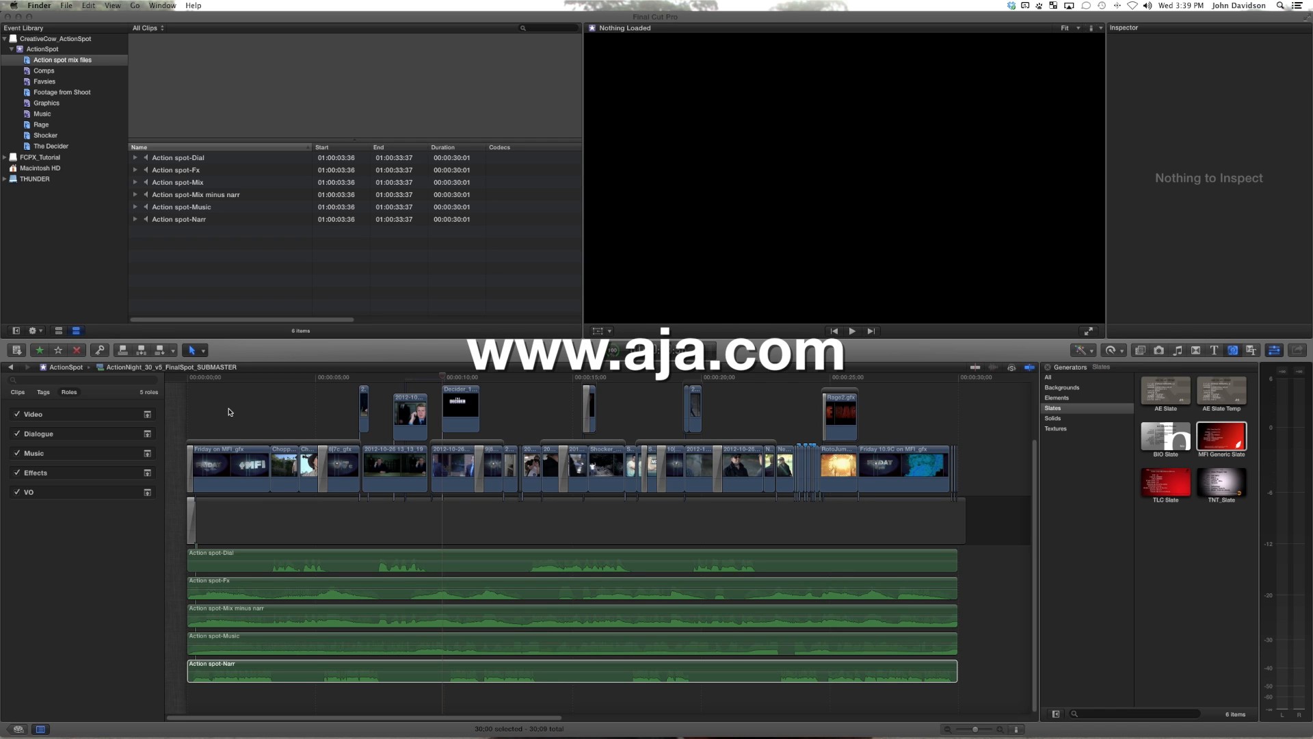
Step: Open the CreateDiskImage utility to review its sparse bundle creation, resizing and compacting options, and quit it
{"action": "left_click", "coordinate": [240, 381]}
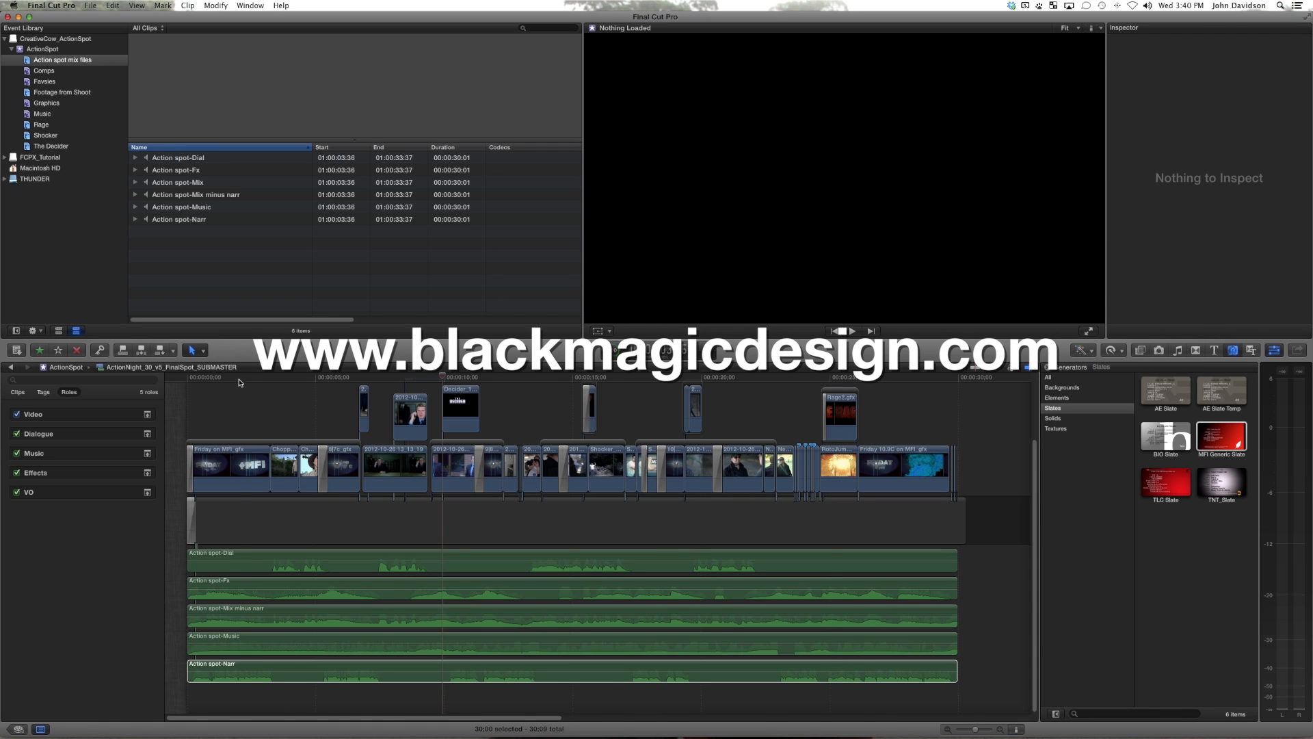
{"action": "left_click", "coordinate": [947, 704]}
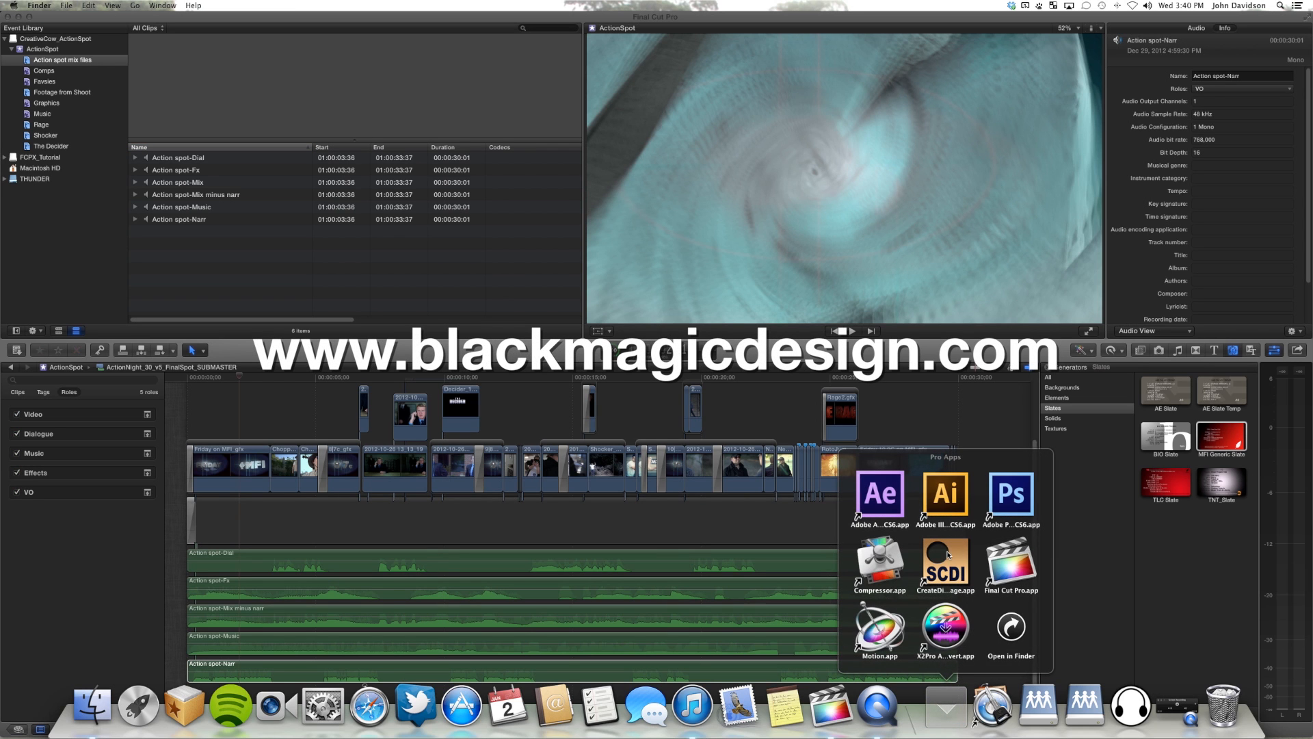
{"action": "left_click", "coordinate": [946, 561]}
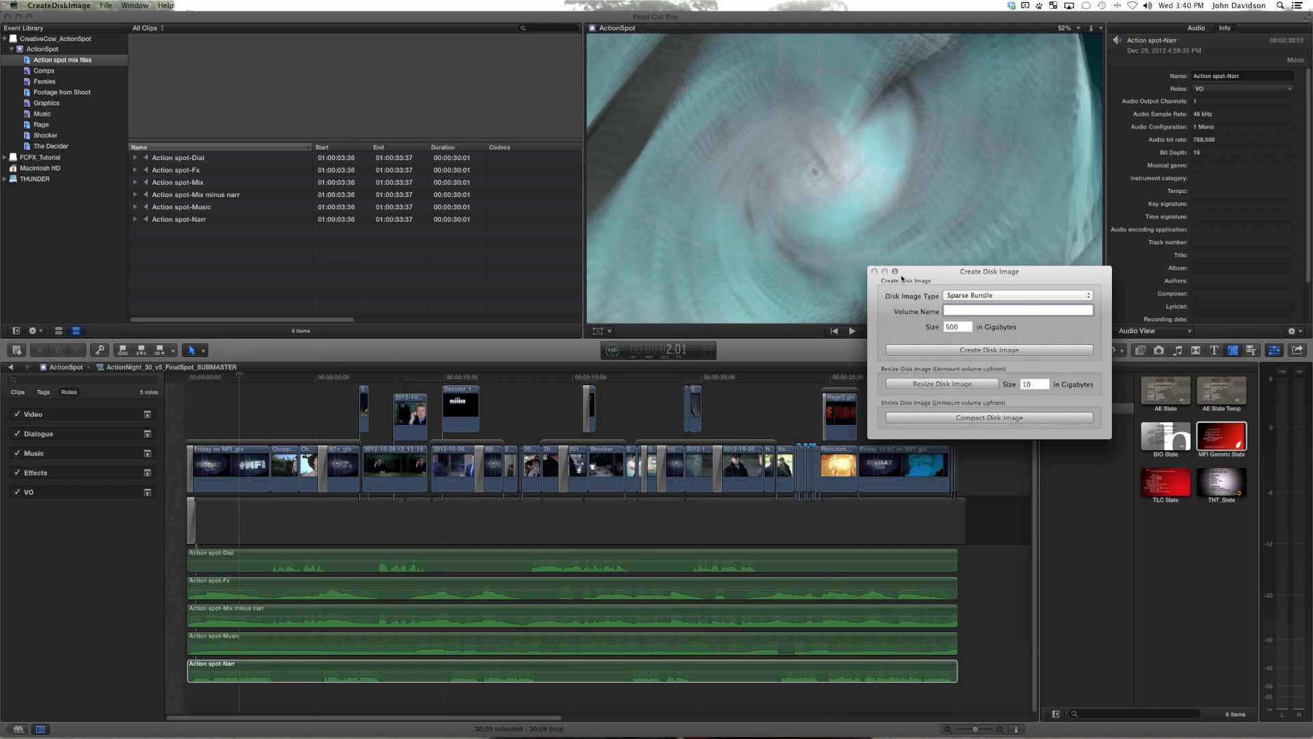
{"action": "key", "text": "super+q"}
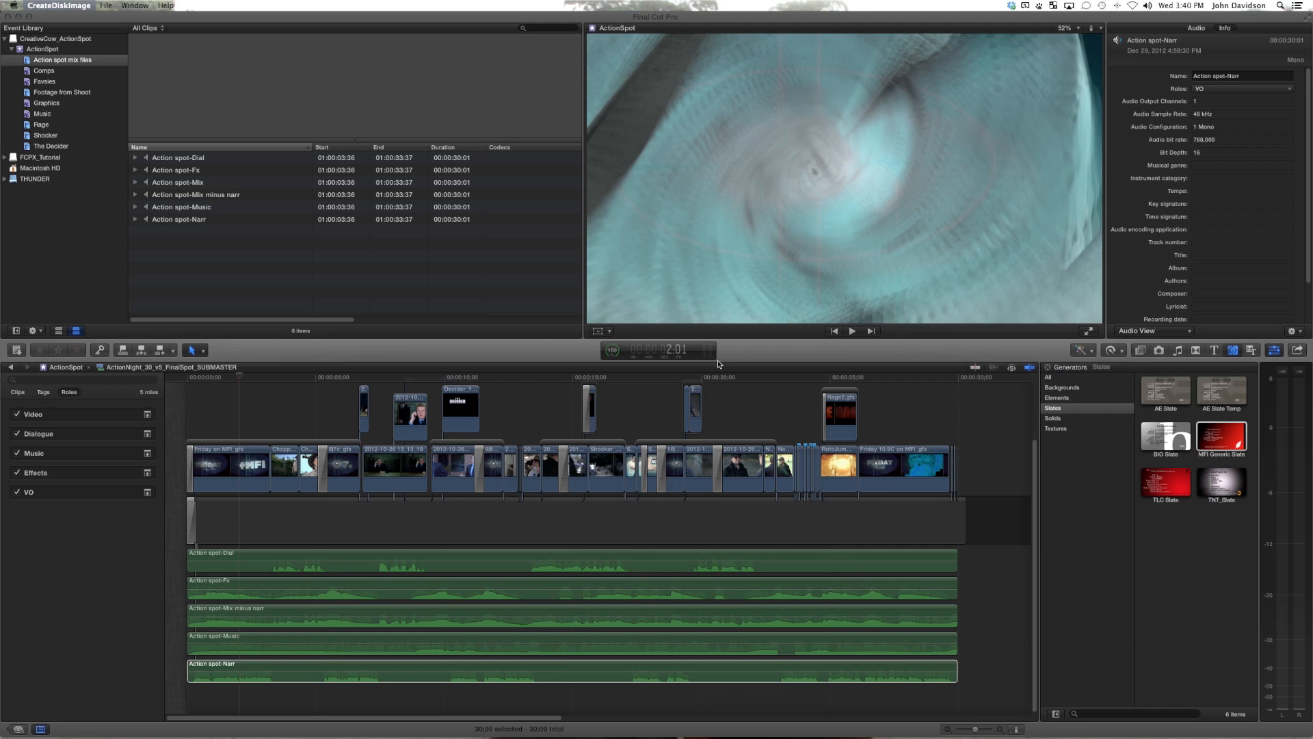